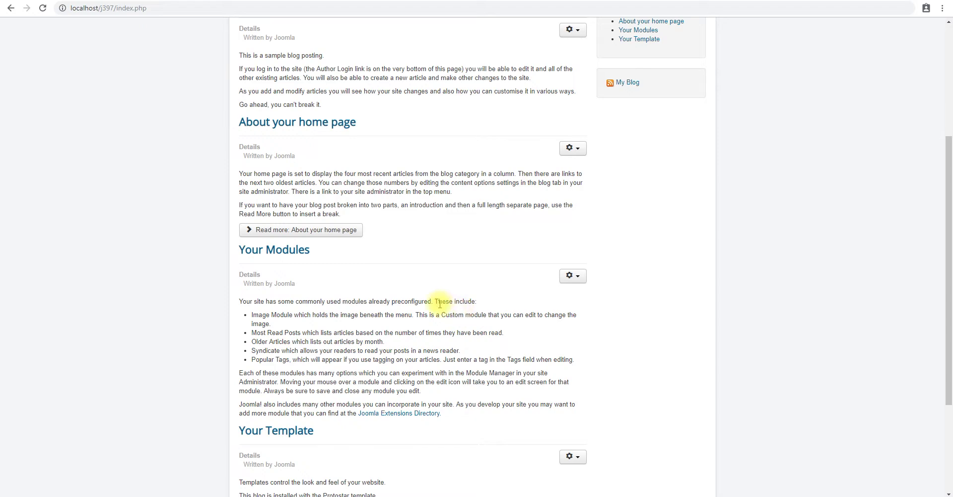
Step: Open the site's Author Login page and examine the Username, Password and Remember me labels
scroll(435, 301, up, 2)
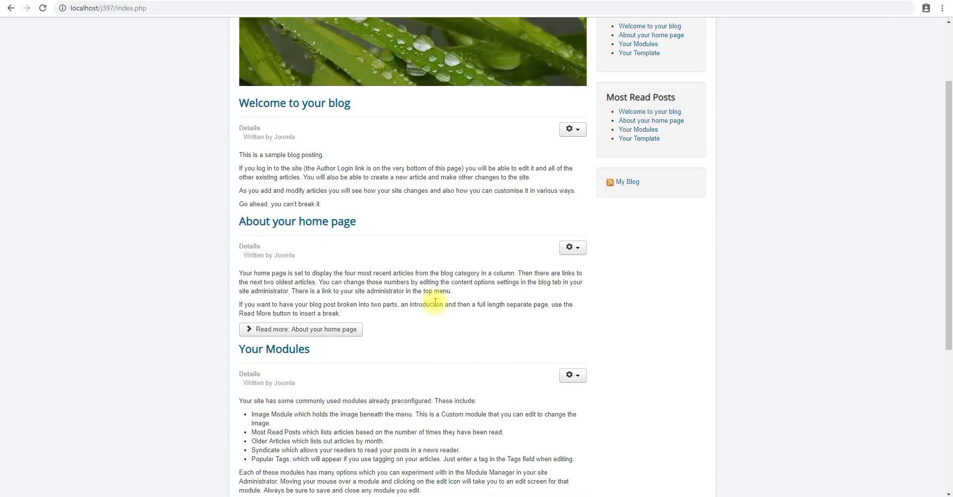
scroll(436, 302, up, 2)
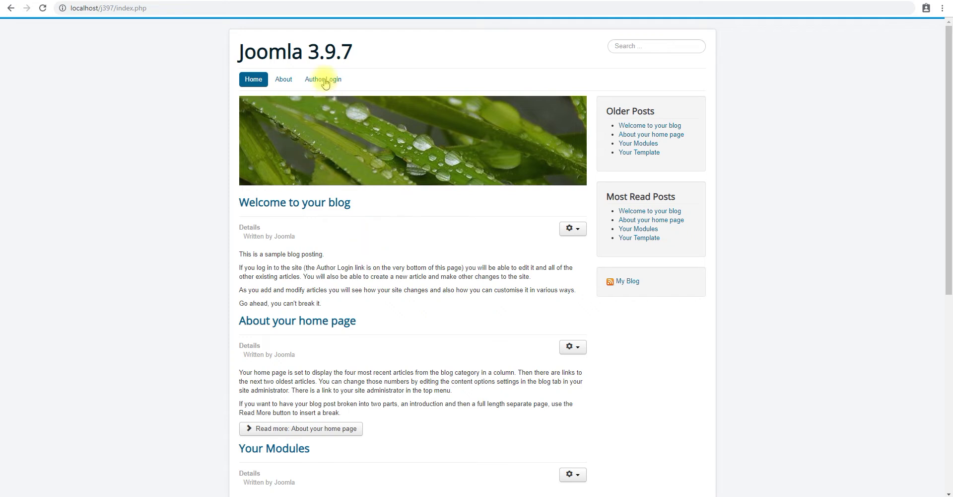
click(323, 79)
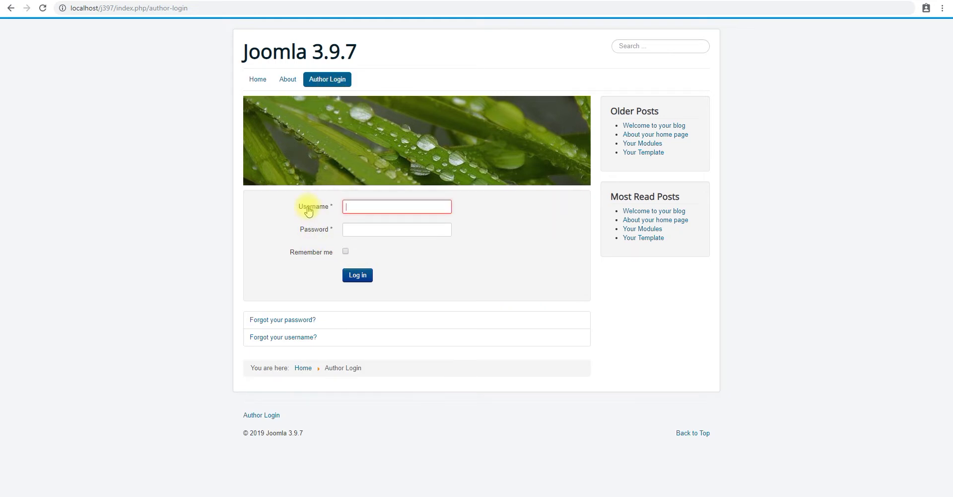
double_click(306, 209)
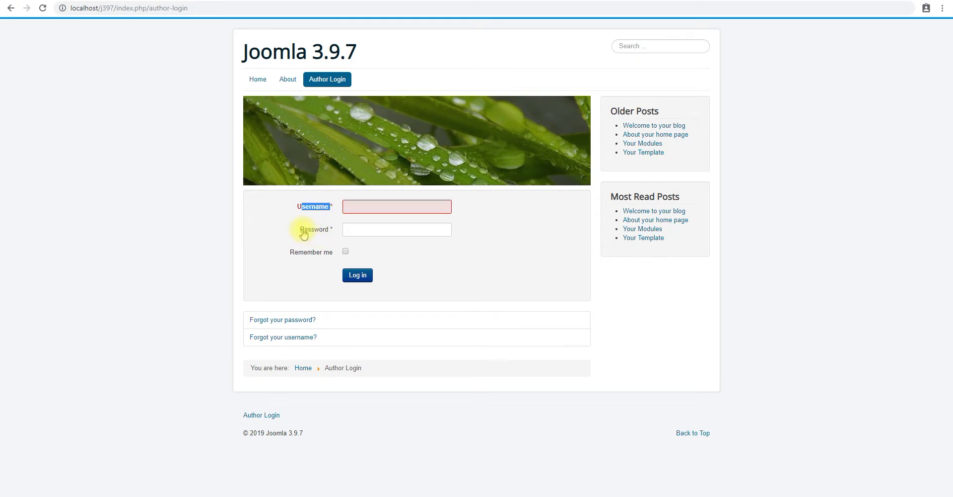
drag(303, 232, 334, 252)
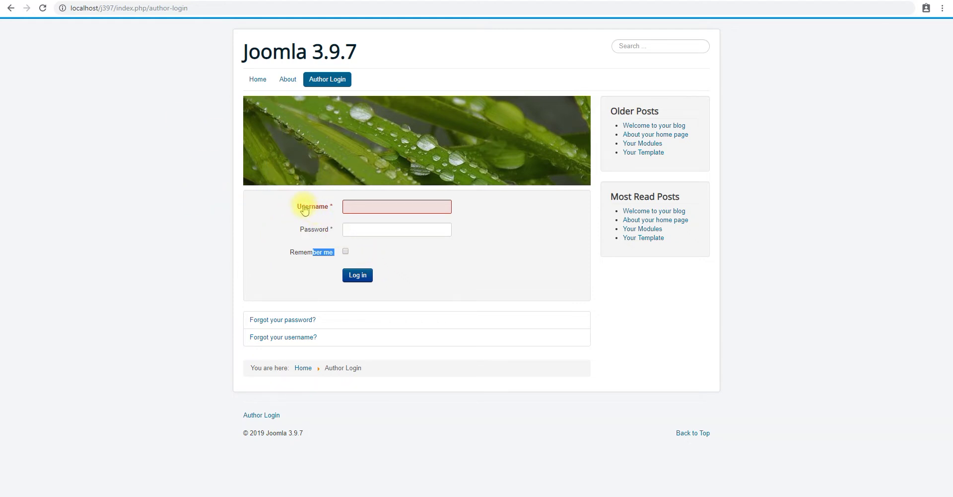
drag(301, 206, 319, 232)
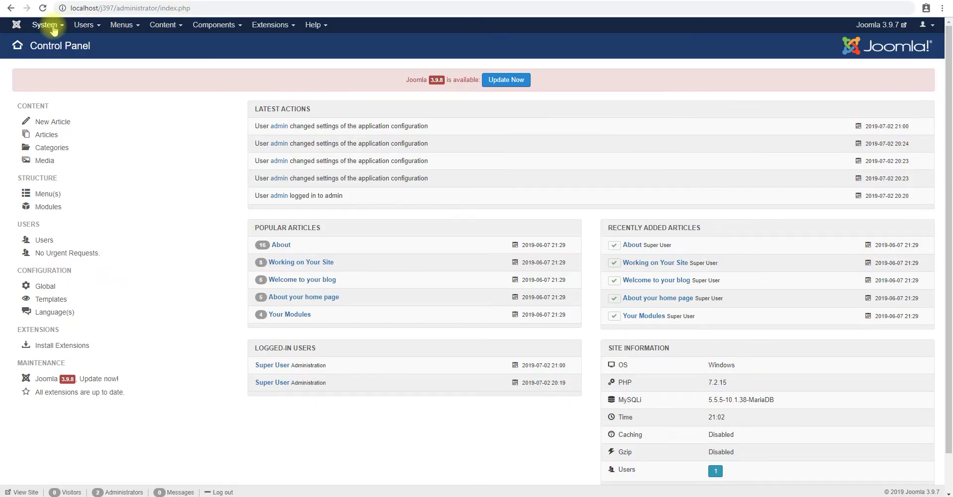
Step: Enable Debug Language in the Global Configuration with Language Display set to Constant, and save the settings
click(48, 25)
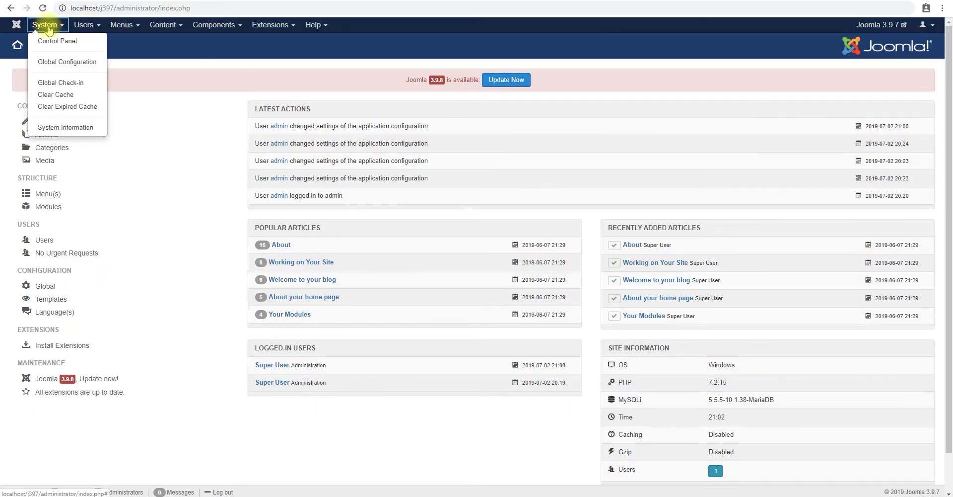
click(53, 64)
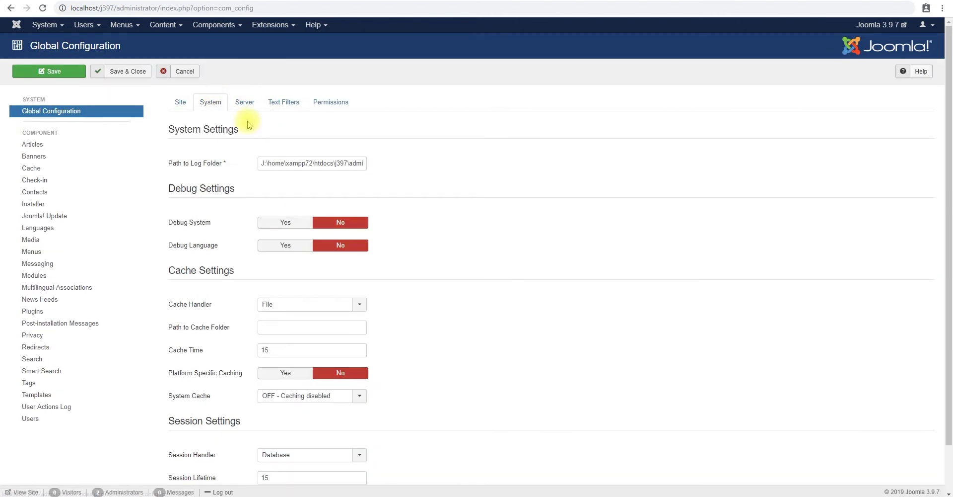
click(279, 245)
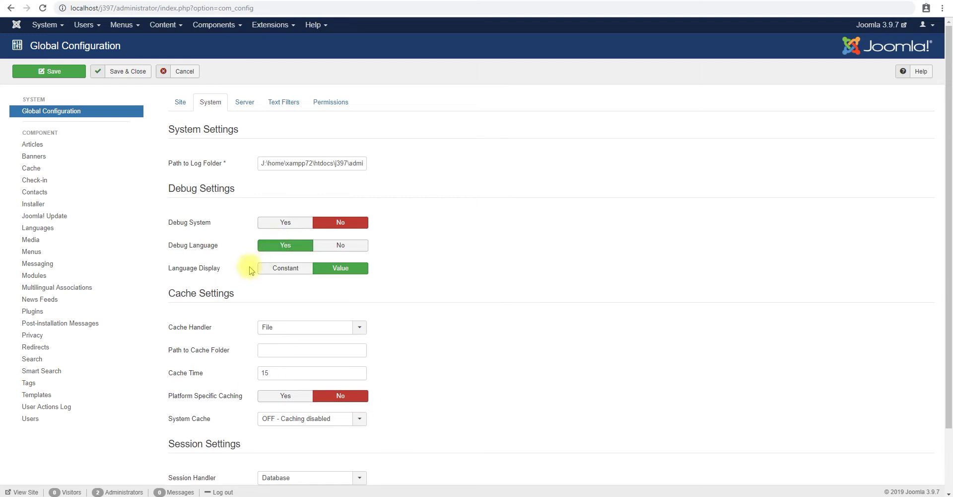
click(278, 270)
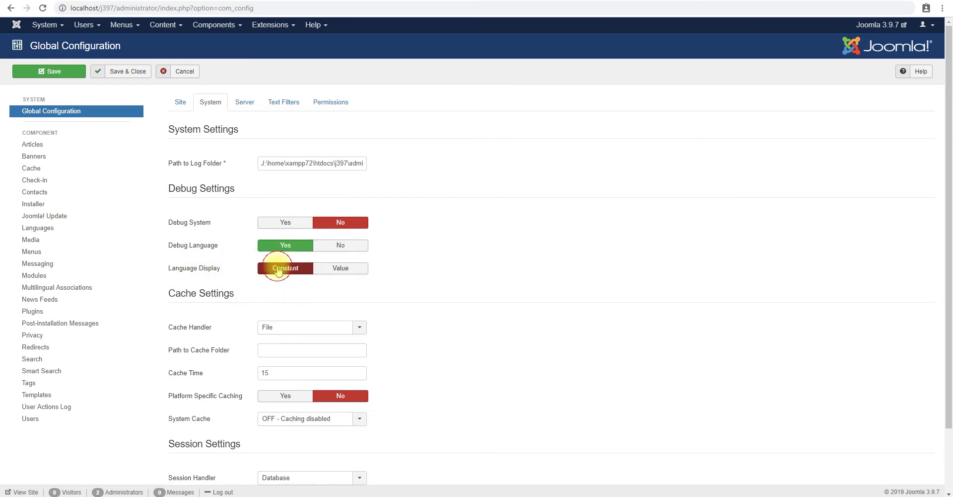
click(56, 75)
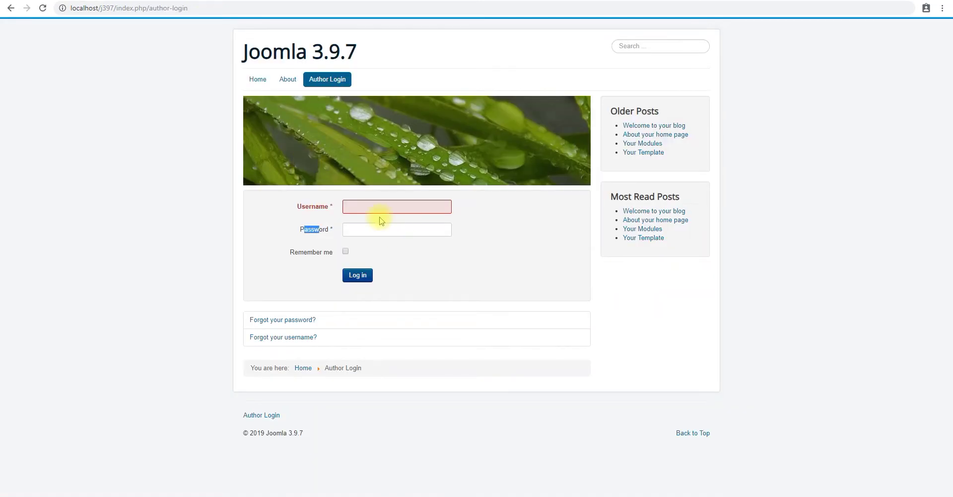
Step: Reload the Author Login page and examine the language constants of the login form labels
click(481, 246)
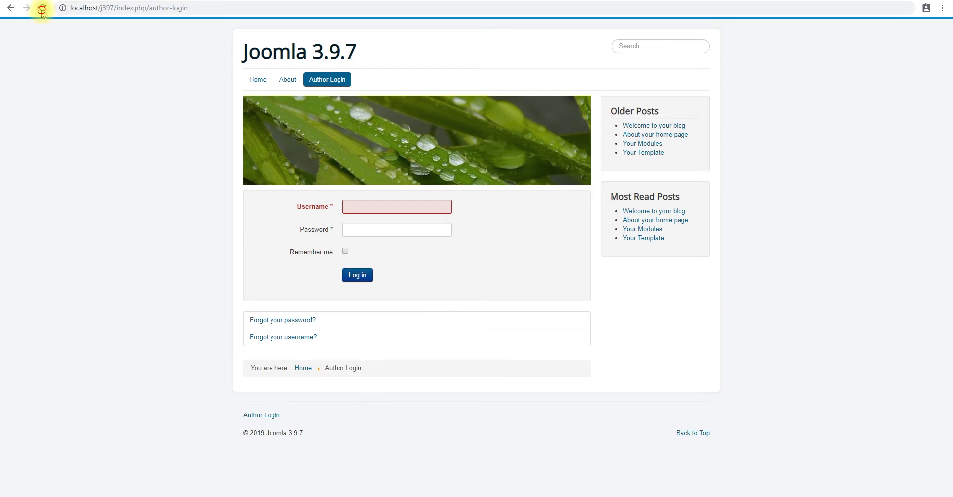
click(42, 10)
drag(273, 206, 312, 252)
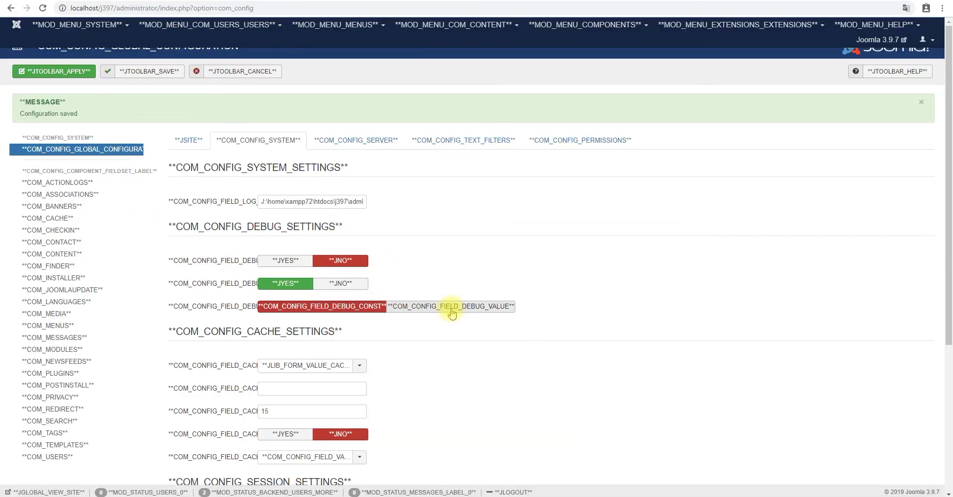
Step: Save the Global Configuration with Language Display set to Value, and reload the Author Login page to examine the Password label
click(463, 307)
click(362, 305)
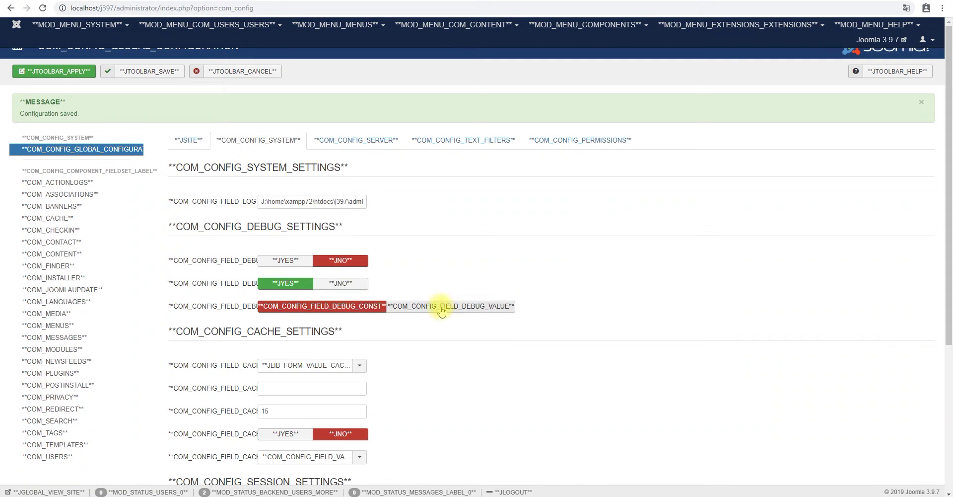
click(440, 306)
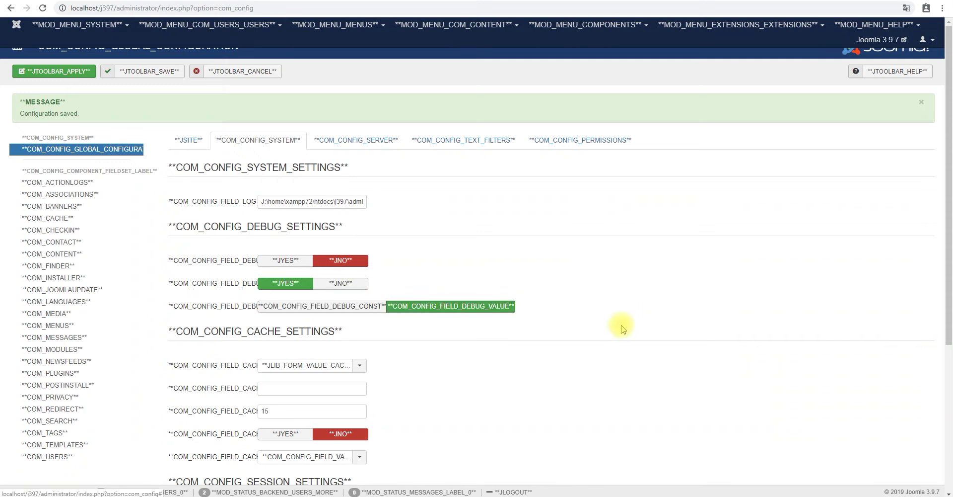
click(69, 71)
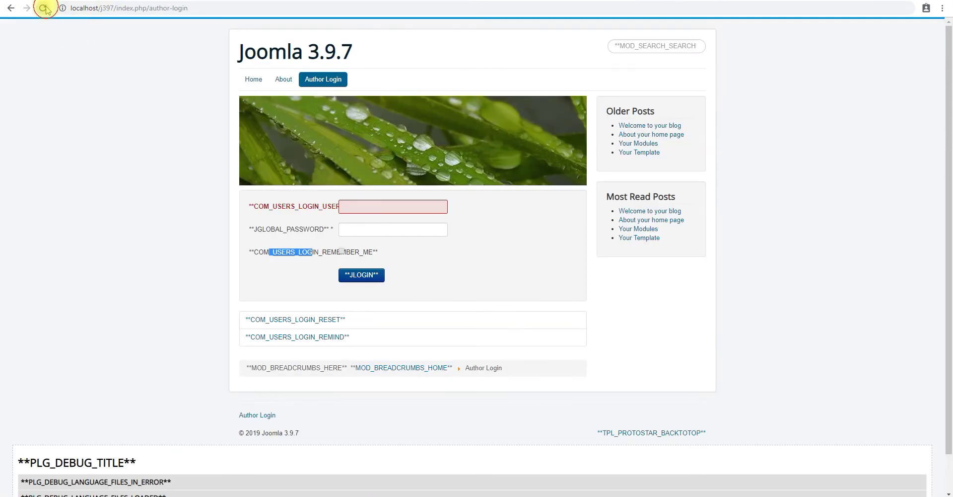
click(43, 8)
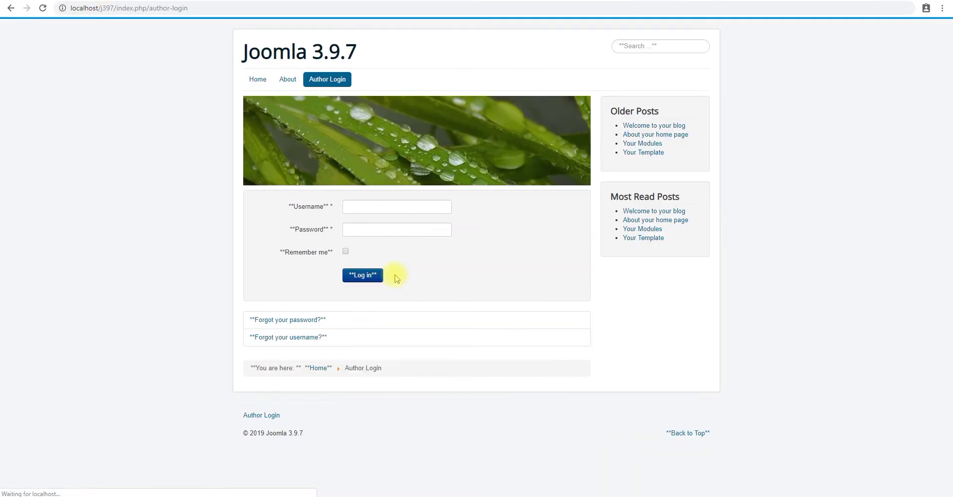
double_click(304, 229)
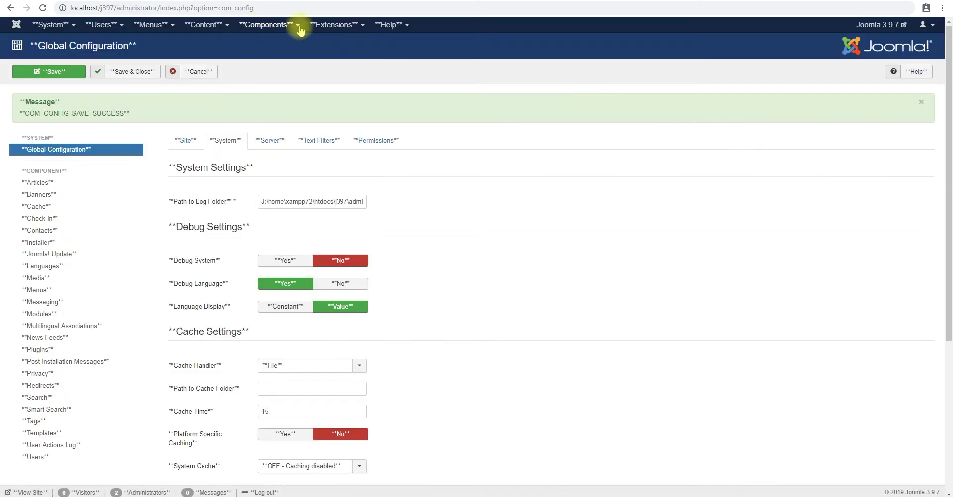
Step: Open the language overrides for English (en-GB) - Site and start a new override
click(337, 25)
mouse_move(342, 89)
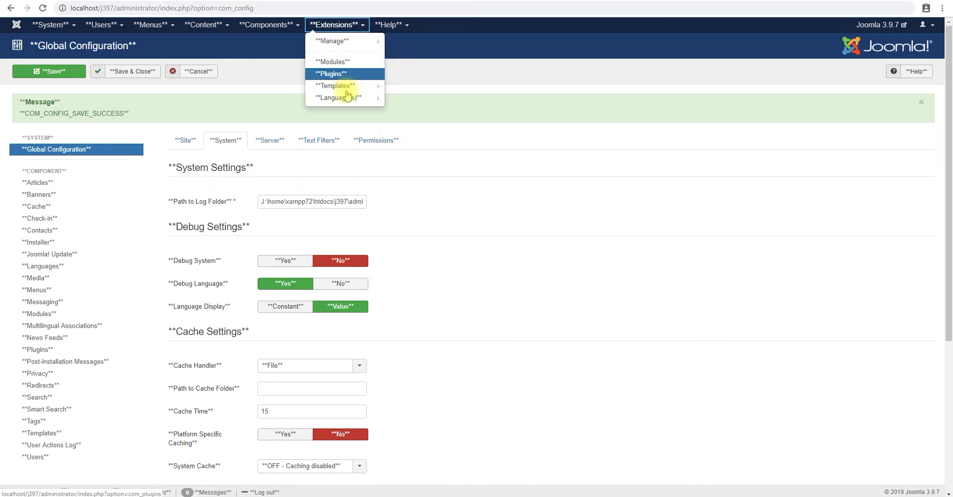
click(405, 122)
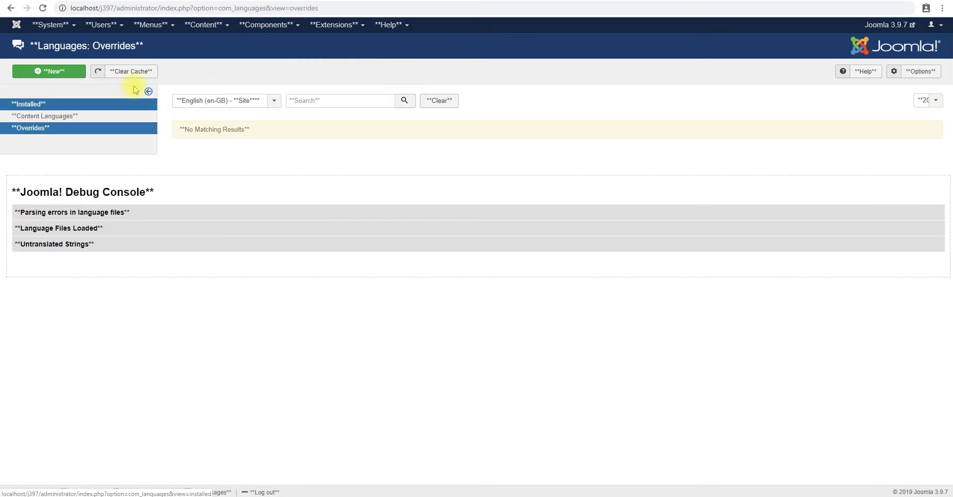
click(223, 101)
click(213, 126)
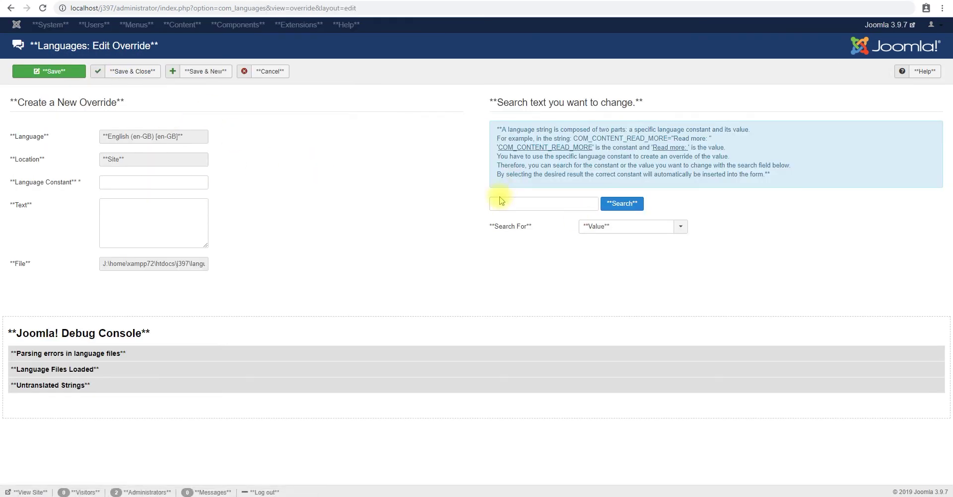
Step: Search the language strings by value for "Password"
click(593, 230)
click(568, 203)
text(Password)
click(621, 205)
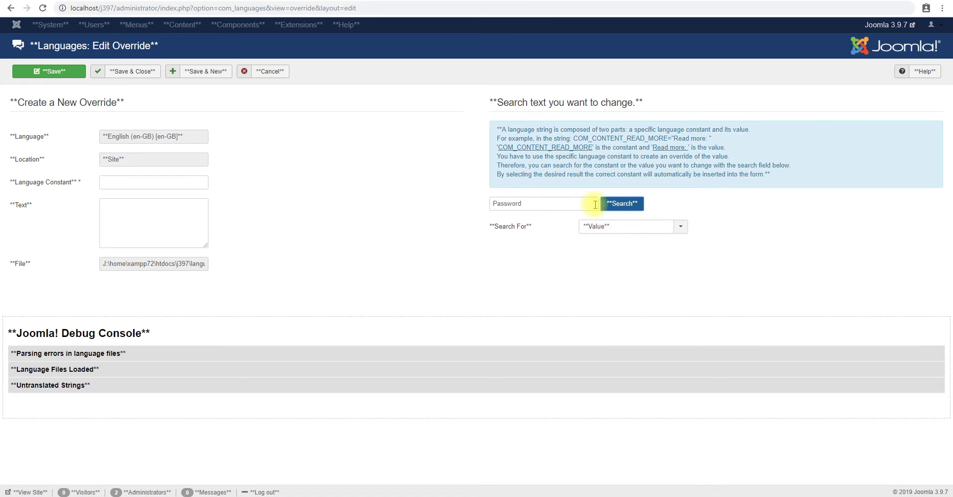
click(618, 208)
Step: Examine the search results for the login form's password label, loading more results several times, and cancel the new override
scroll(591, 322, down, 5)
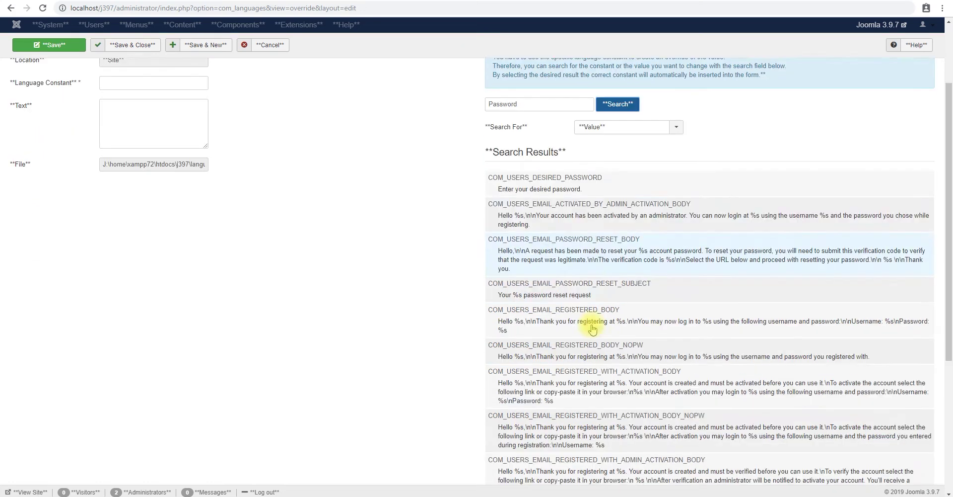
scroll(586, 313, down, 2)
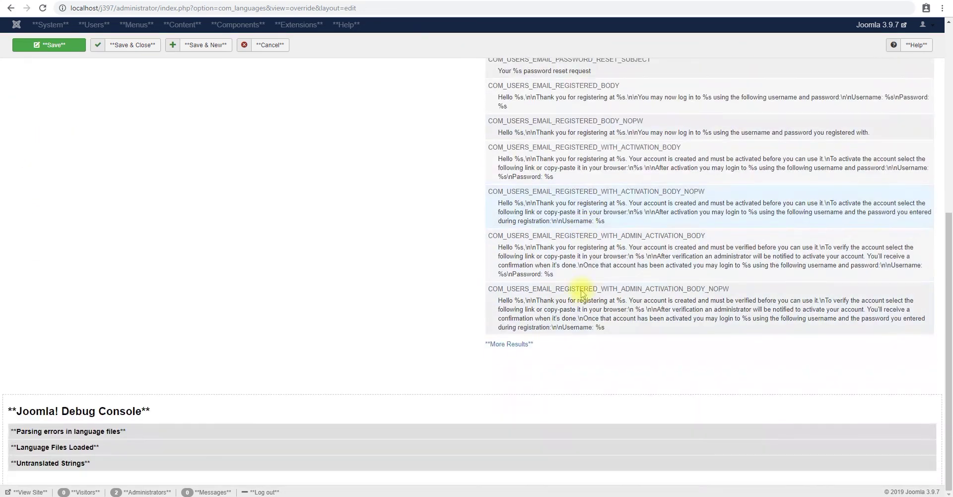
click(517, 340)
scroll(615, 305, down, 3)
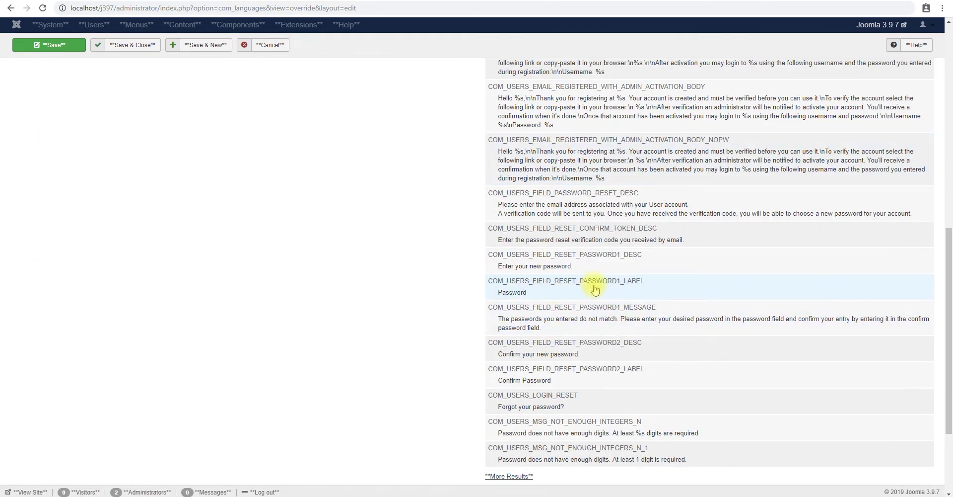
click(511, 476)
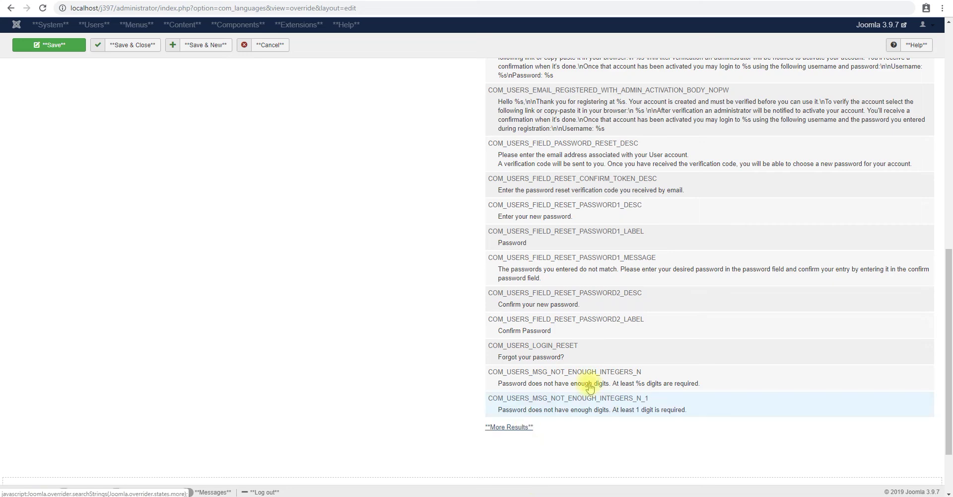
scroll(593, 380, down, 3)
scroll(594, 377, down, 4)
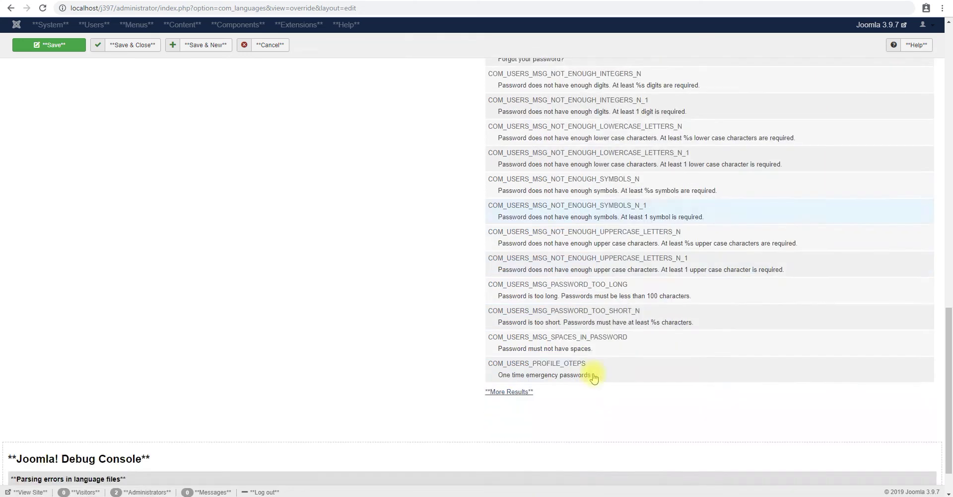
click(520, 390)
scroll(593, 370, down, 4)
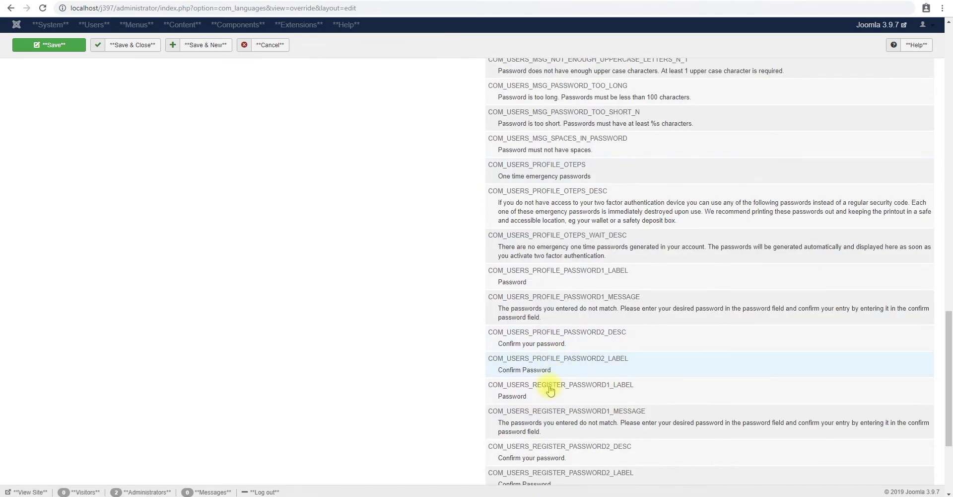
scroll(591, 382, down, 3)
click(522, 352)
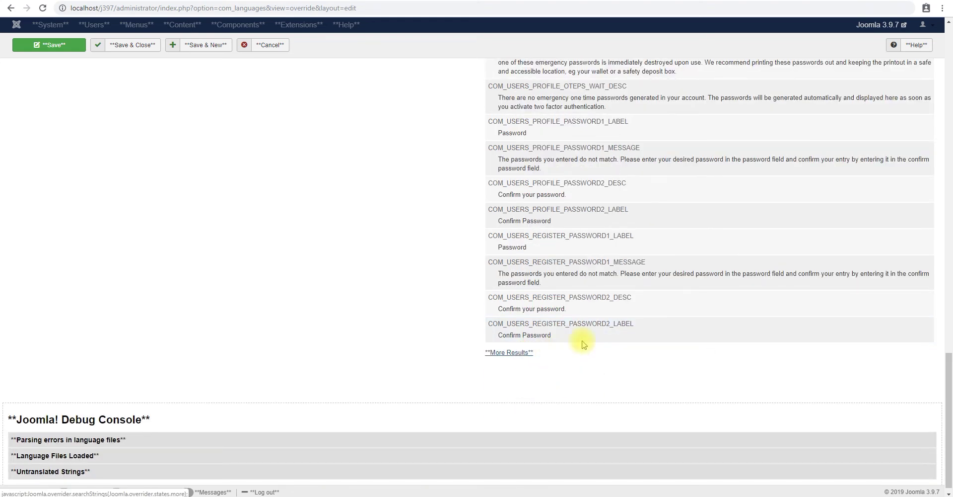
scroll(572, 402, down, 3)
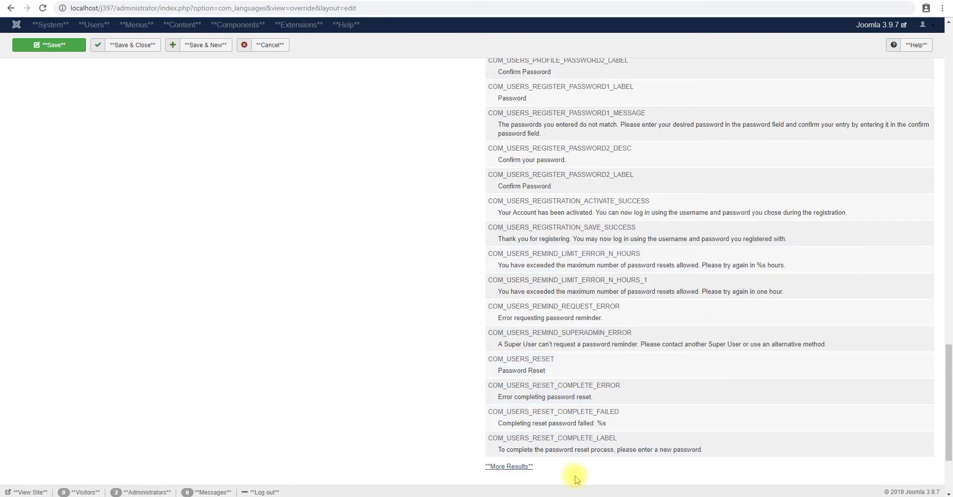
scroll(606, 348, up, 15)
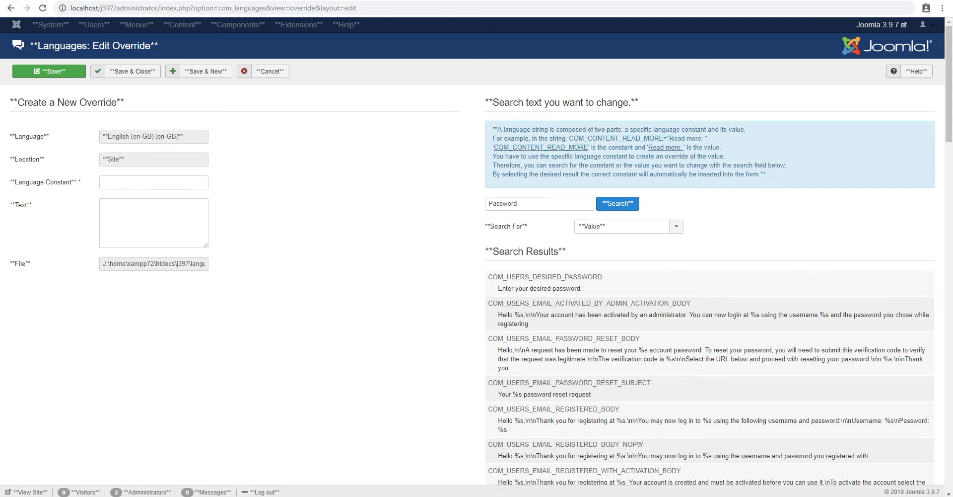
click(264, 71)
Step: Set Language Display back to Constant in the Global Configuration and save the settings
click(53, 24)
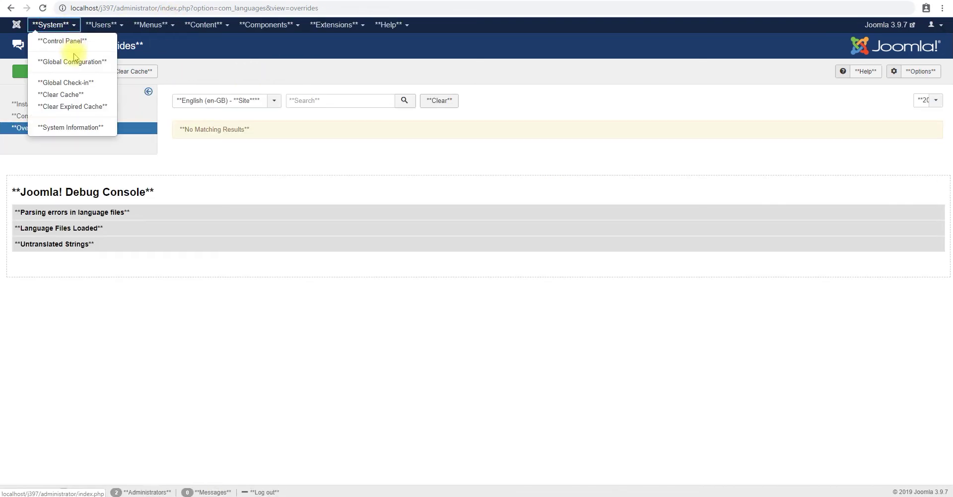
click(67, 58)
click(285, 245)
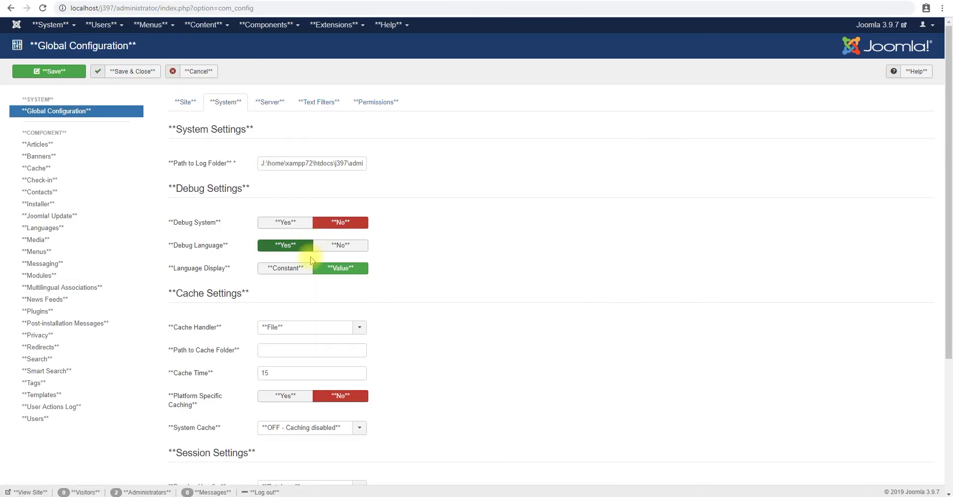
click(286, 268)
click(55, 71)
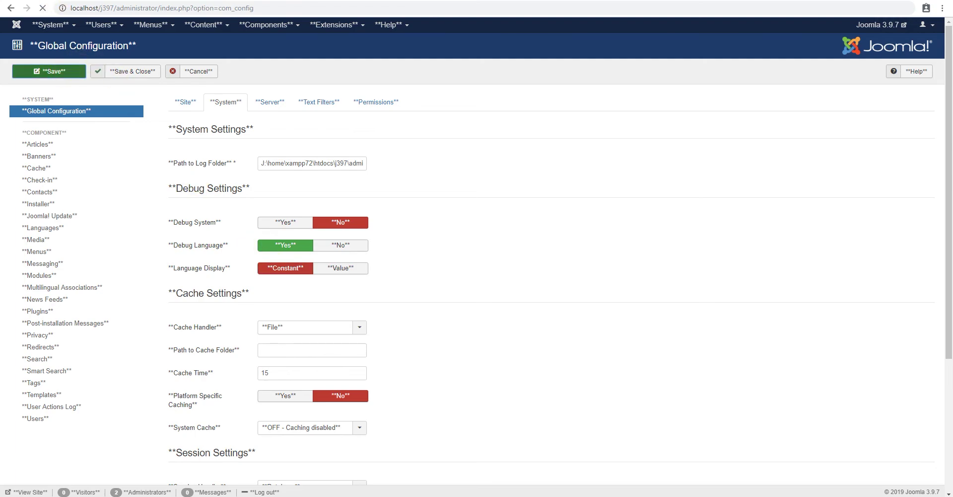
Step: Reload the Author Login page and copy the password label's language constant, JGLOBAL_PASSWORD
key(ctrl+Tab)
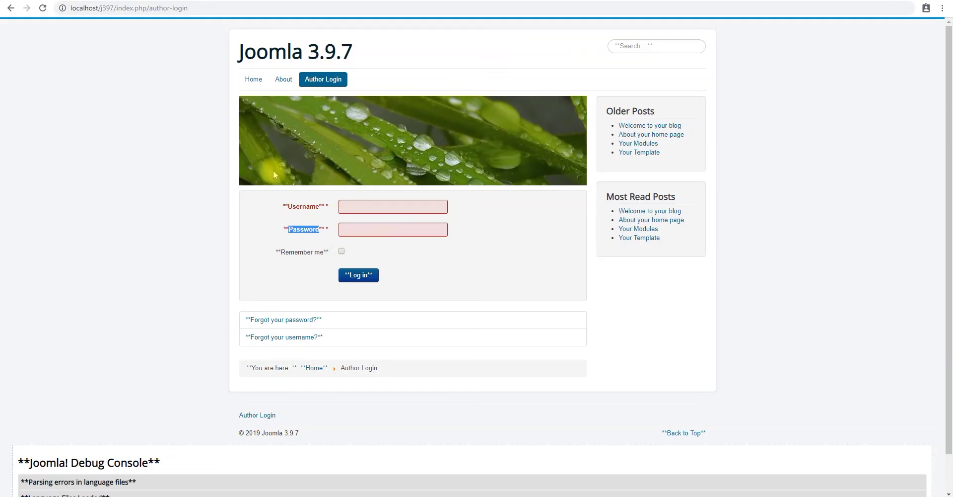
click(43, 8)
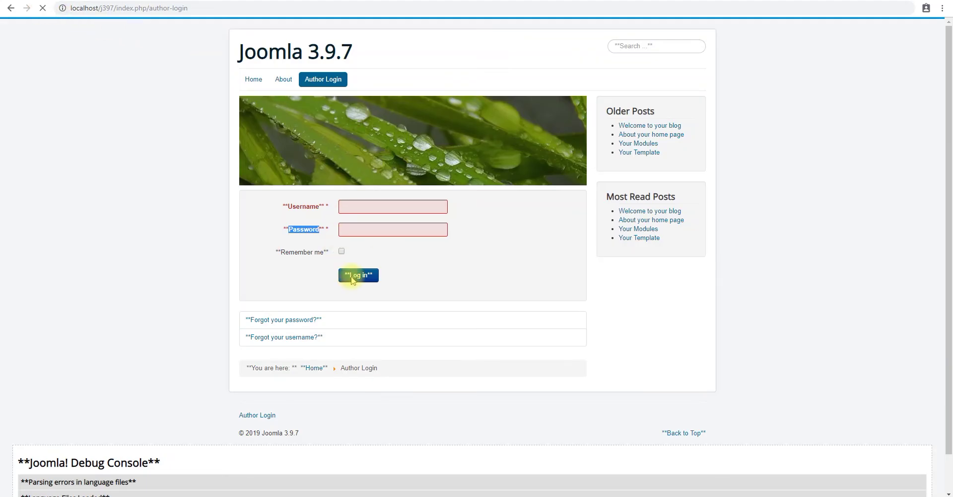
double_click(281, 230)
key(ctrl+c)
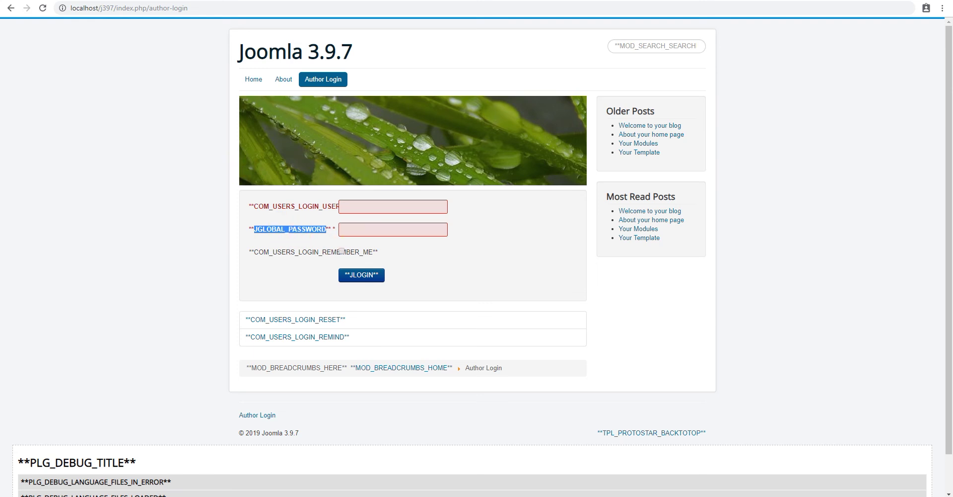
Step: Set Debug Language to No in the Global Configuration and save the settings
key(ctrl+Tab)
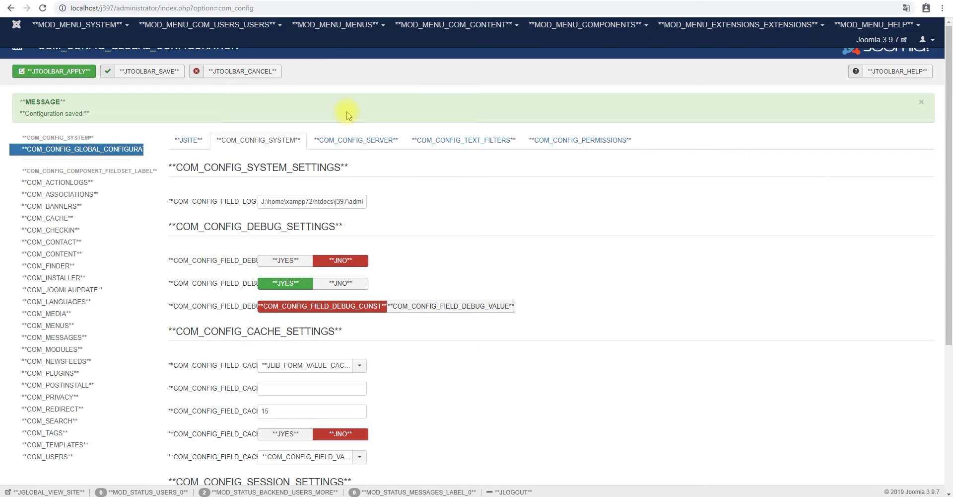
click(342, 282)
click(297, 283)
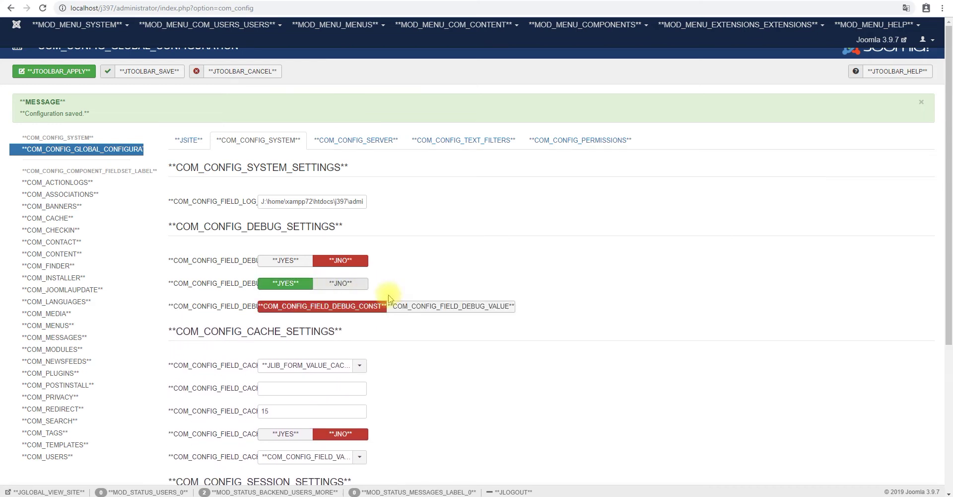
click(341, 283)
click(76, 71)
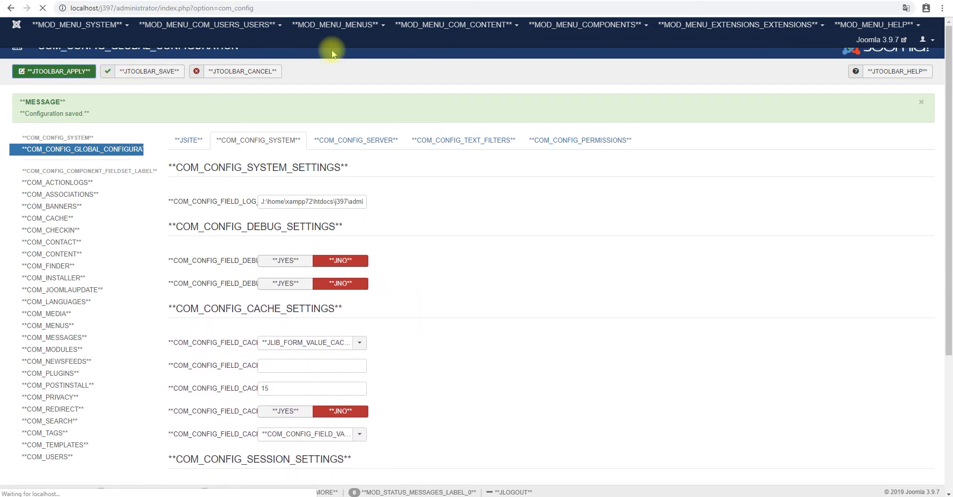
Step: Open the installed languages' overrides for English (en-GB) - Site and create a new override
click(270, 25)
click(305, 89)
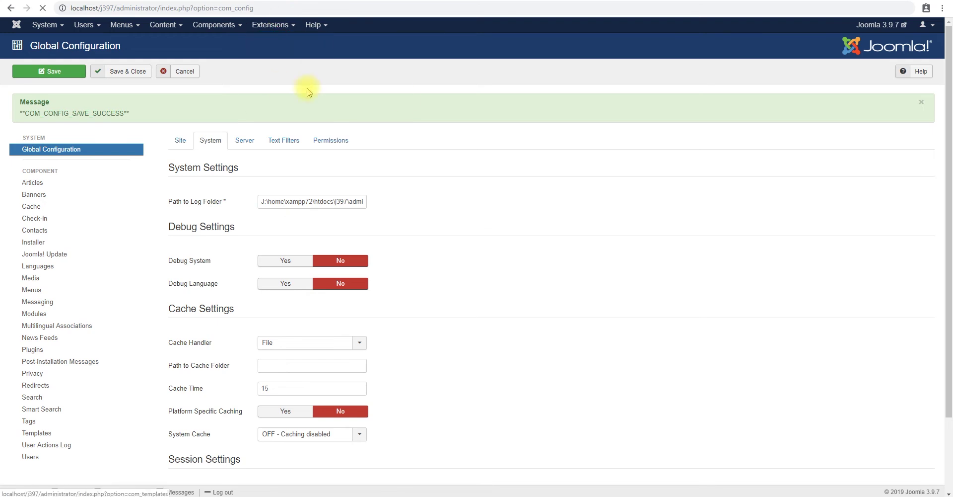
click(272, 25)
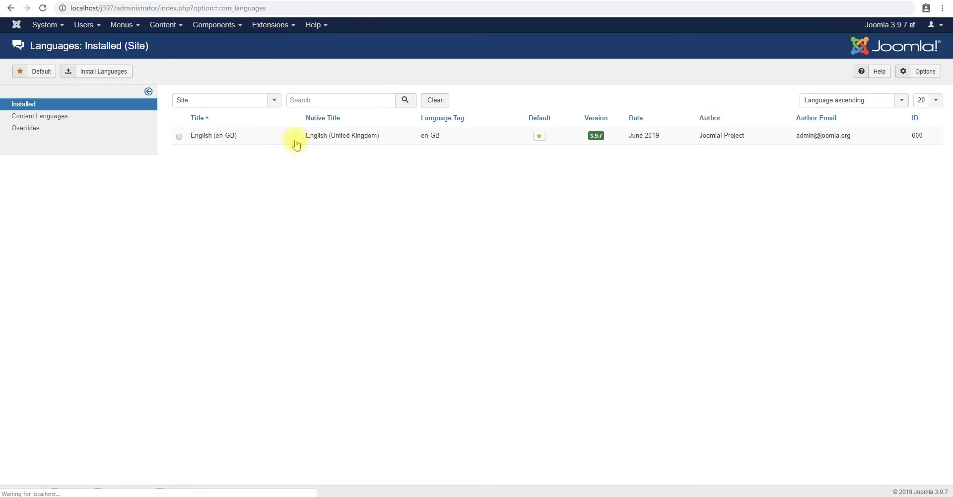
click(79, 128)
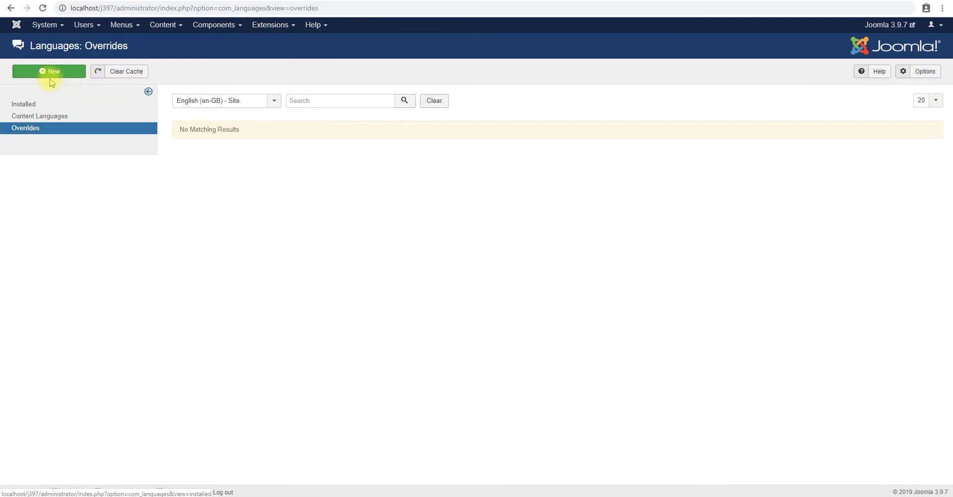
click(49, 73)
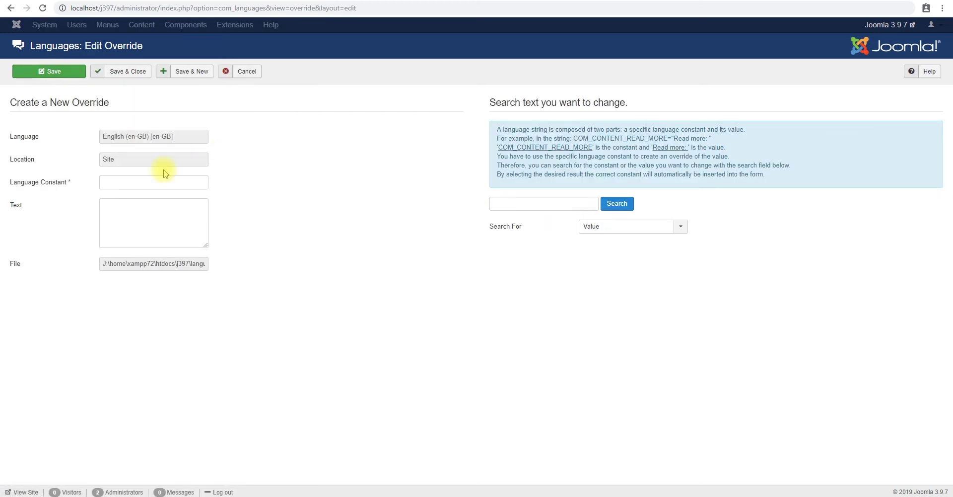
Step: Enter the constant JGLOBAL_PASSWORD with the text "Reuse Password" and save the override
click(147, 182)
key(ctrl+v)
click(144, 220)
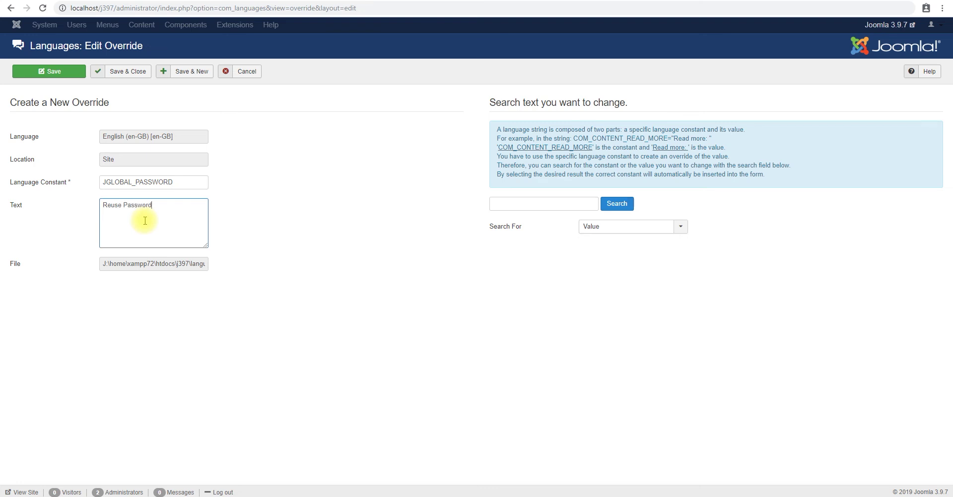
click(70, 72)
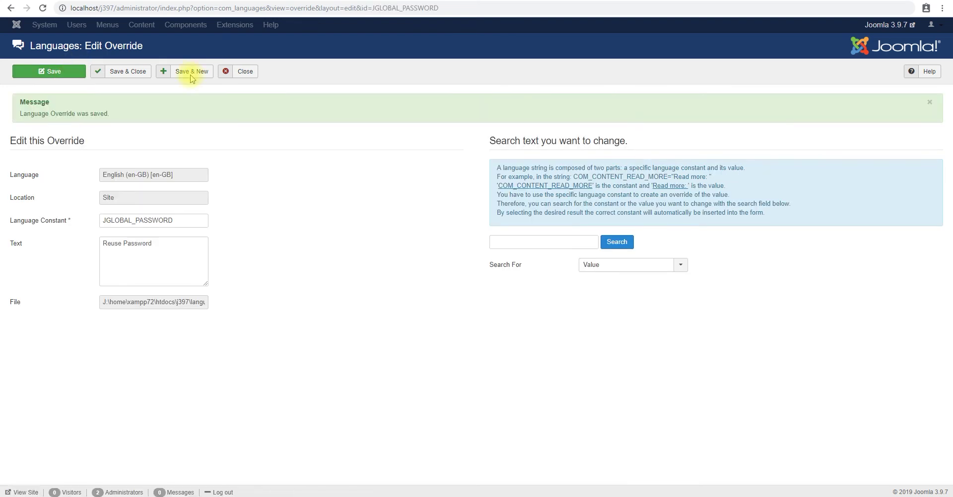
Step: Reload the Author Login page to check the password label, and close the saved override
key(ctrl+Tab)
key(F5)
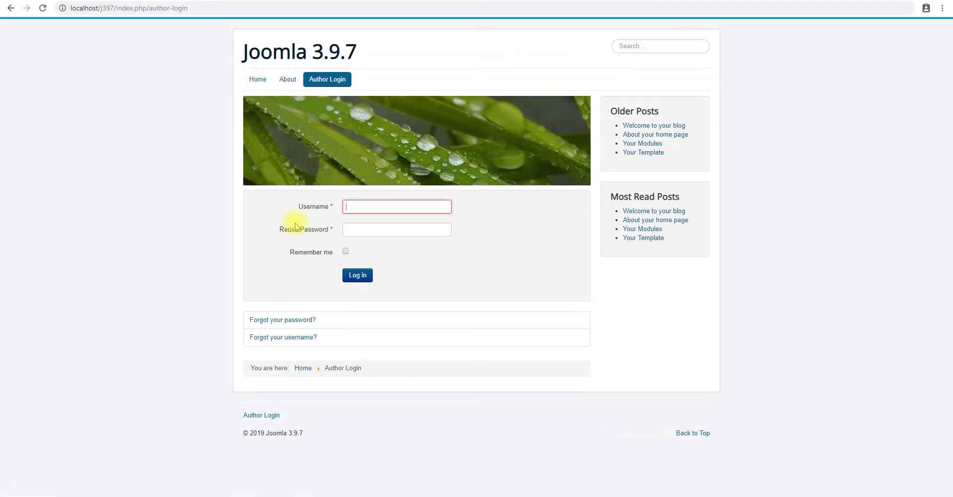
key(ctrl+Tab)
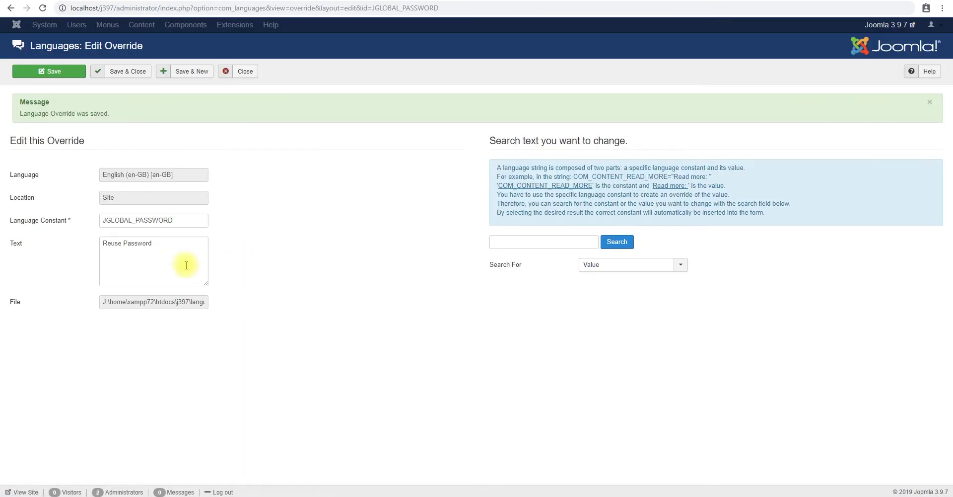
click(242, 72)
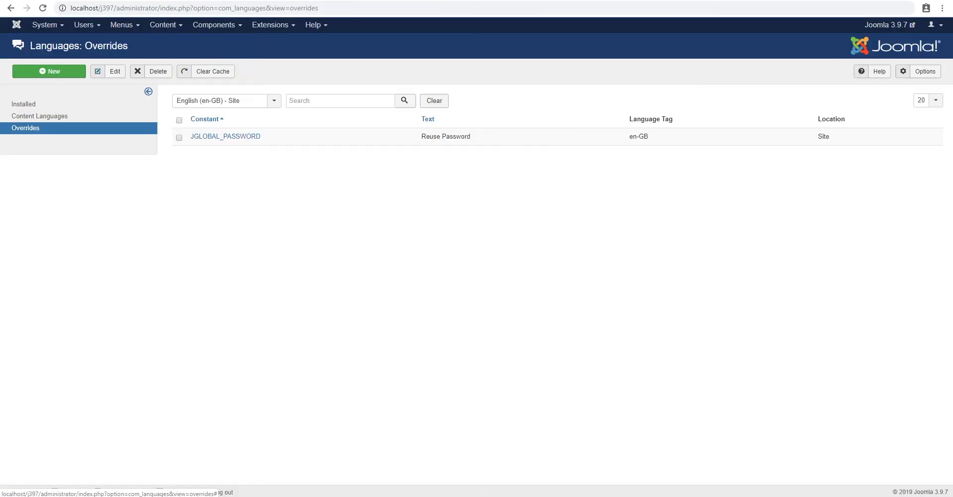
key(ctrl+Tab)
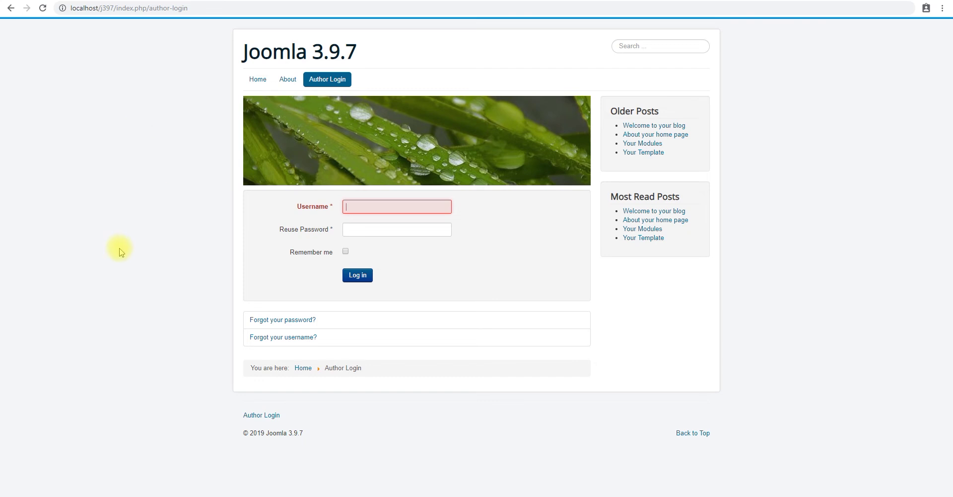
key(ctrl+Tab)
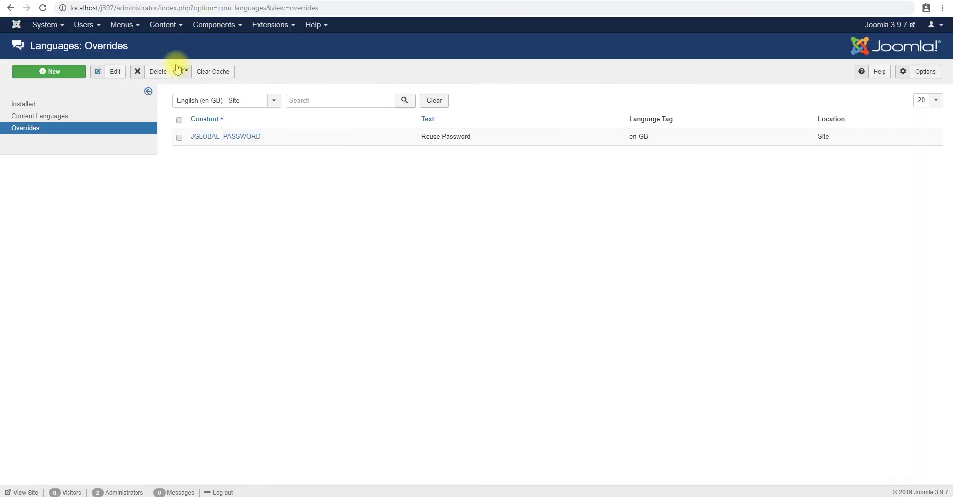
Step: Set Debug Language to Yes in the Global Configuration and highlight the "Reuse Password" label on the login page
click(127, 26)
mouse_move(46, 25)
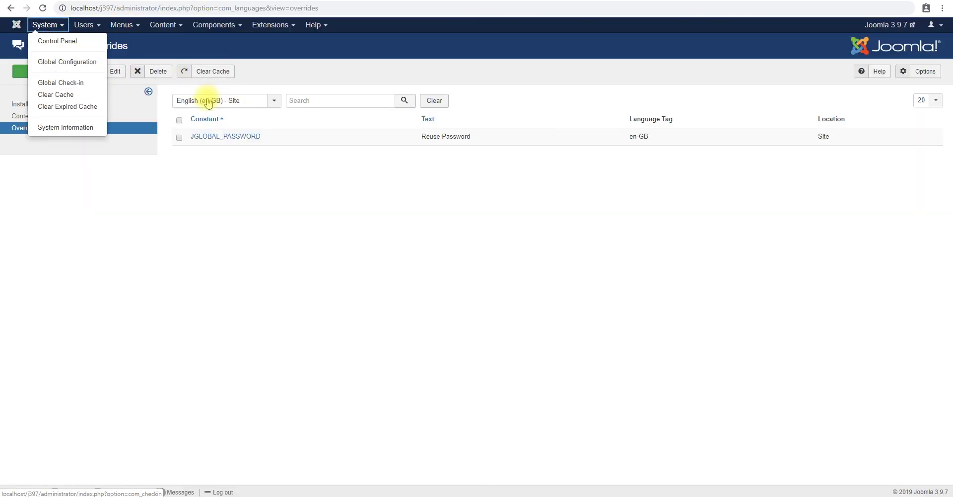
click(72, 60)
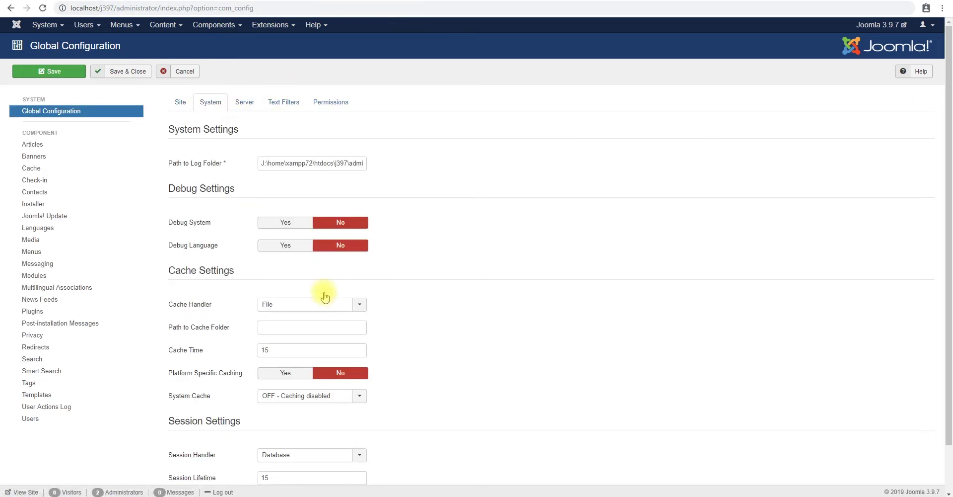
click(286, 245)
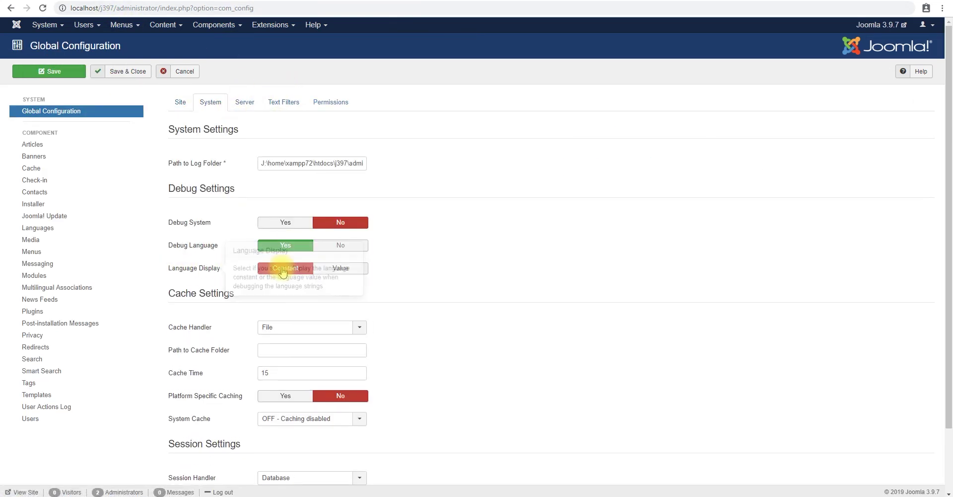
mouse_move(201, 271)
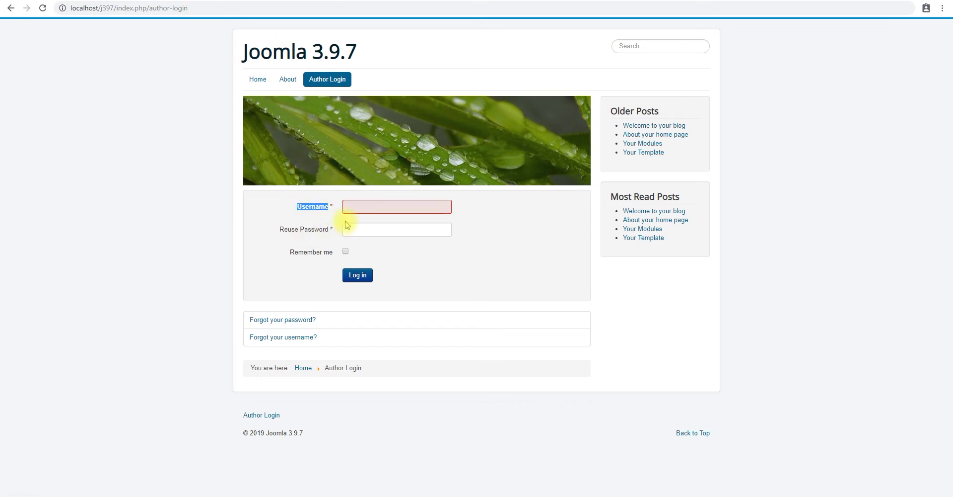
drag(285, 231, 325, 232)
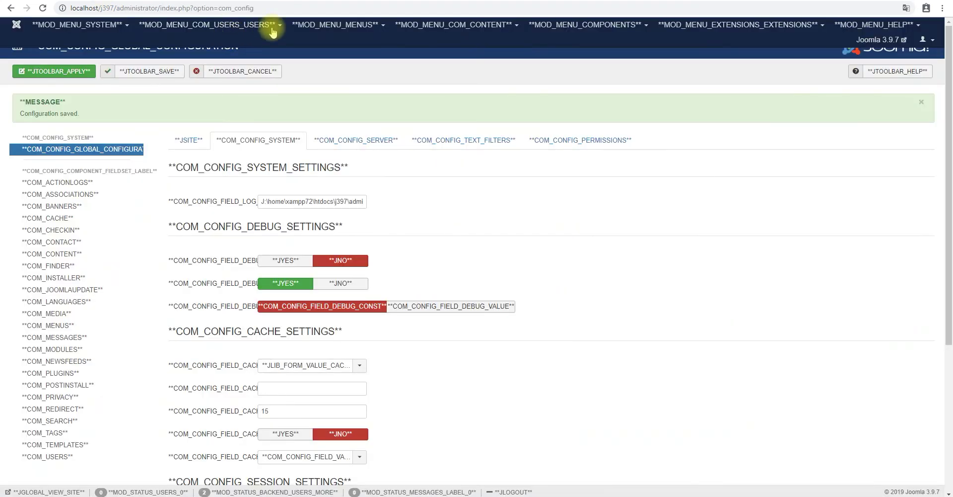
Step: Set Language Display to Value, keeping Debug Language on, and save the Global Configuration
click(273, 25)
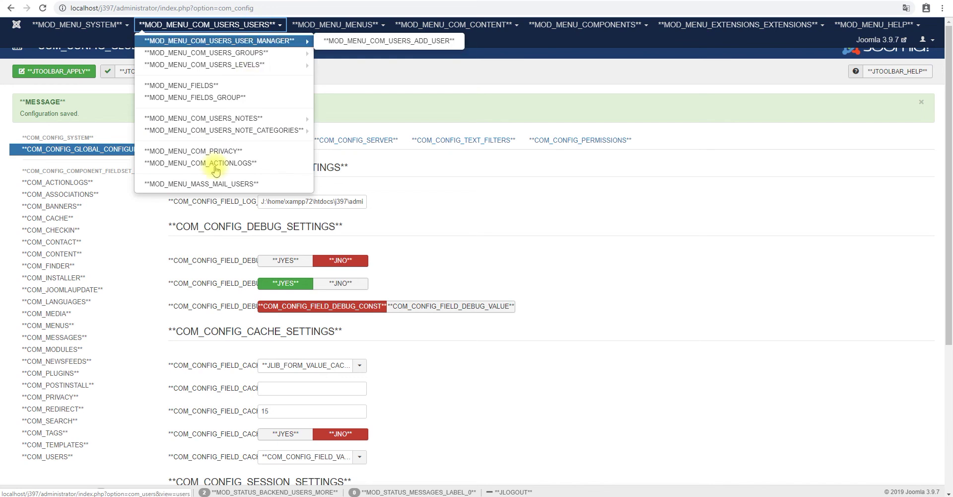
click(346, 283)
click(298, 282)
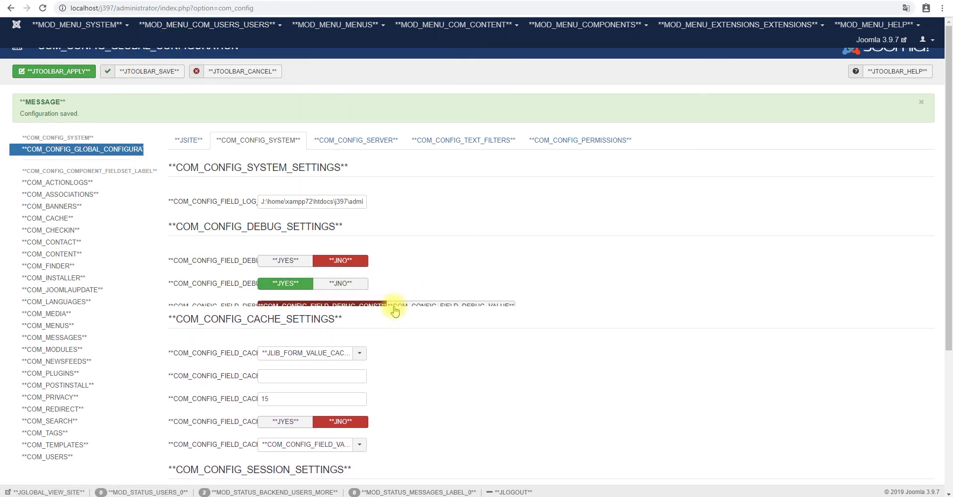
click(420, 306)
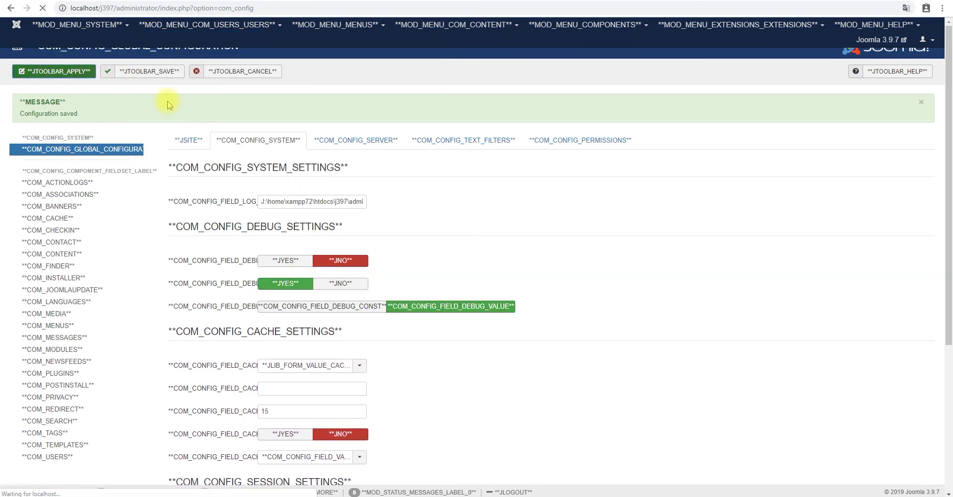
Step: Search the plugins for "debug" and open the System - Debug plugin
click(348, 26)
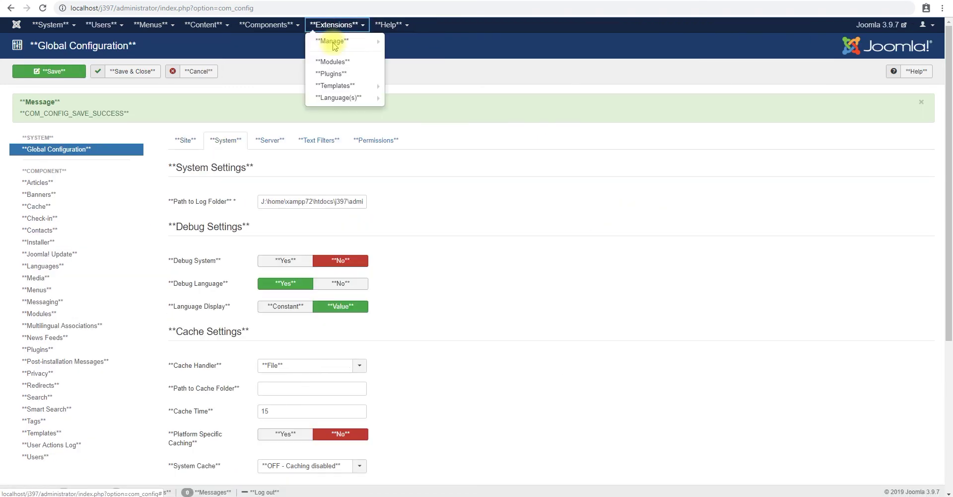
click(331, 74)
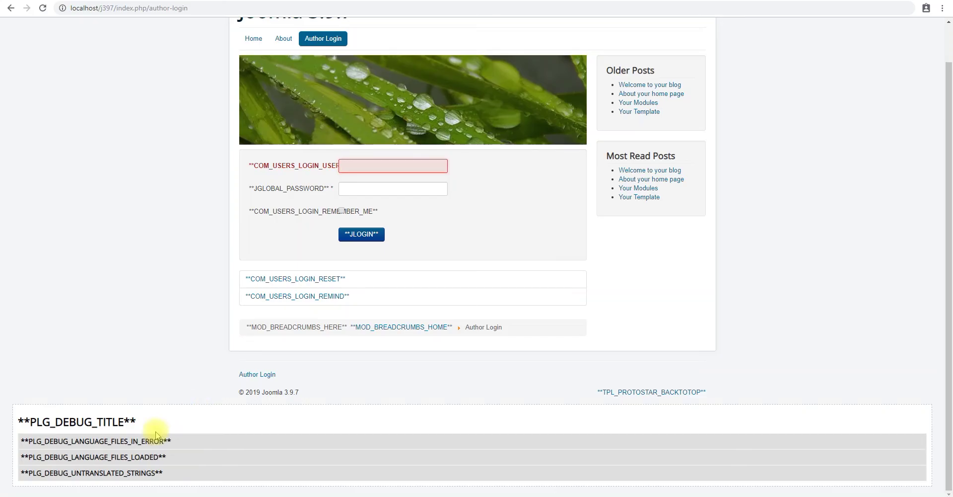
scroll(166, 383, up, 1)
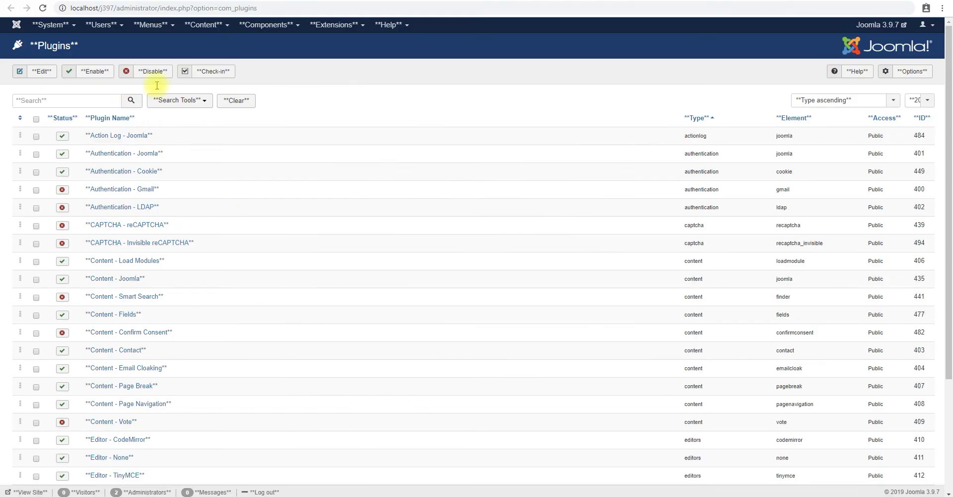
click(75, 98)
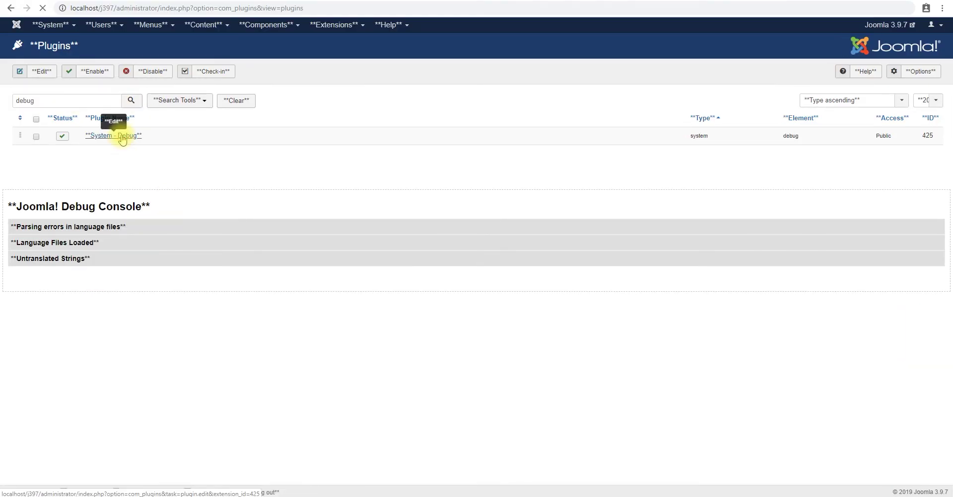
click(122, 138)
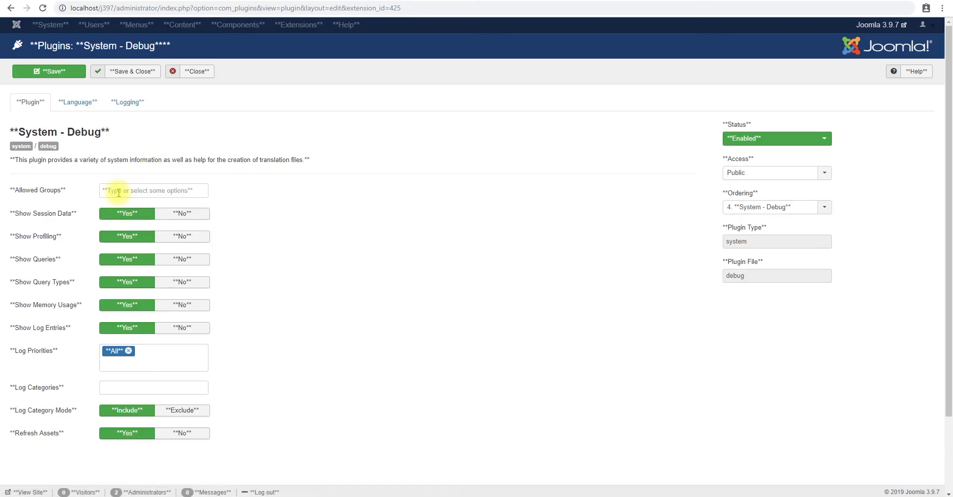
Step: Add Registered to the debug plugin's Allowed Groups and save the plugin
click(126, 191)
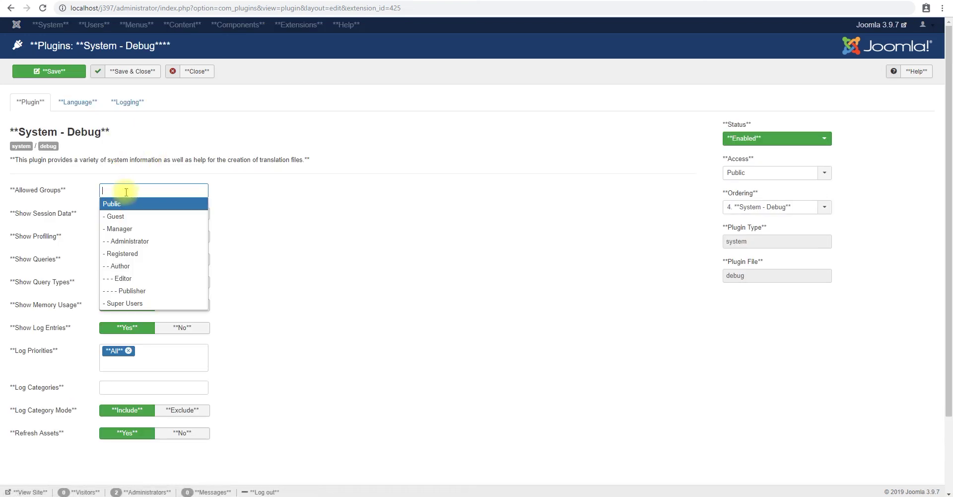
click(122, 253)
click(37, 70)
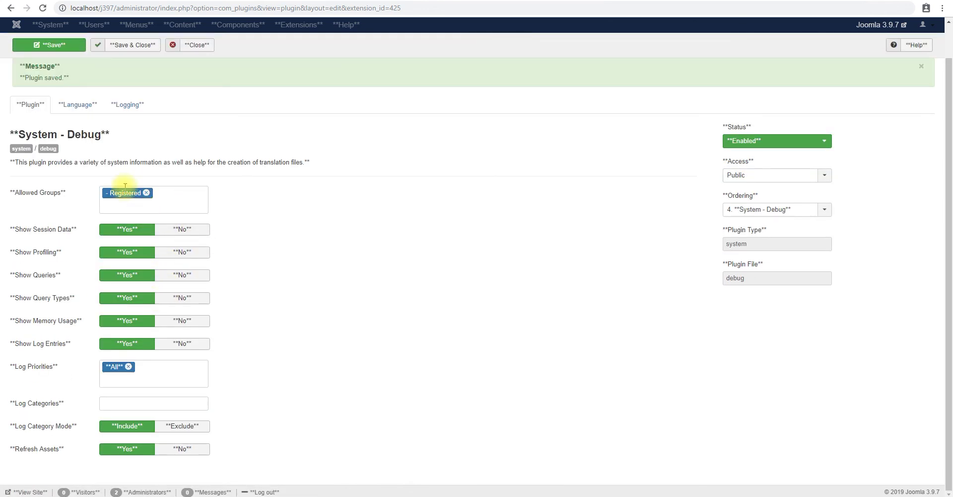
Step: Review the debug plugin's language options and close the plugin
click(83, 106)
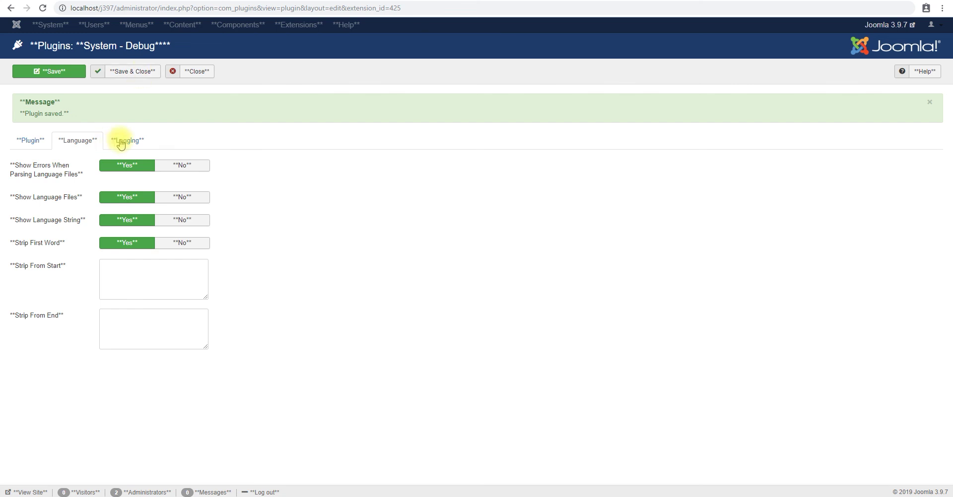
click(180, 74)
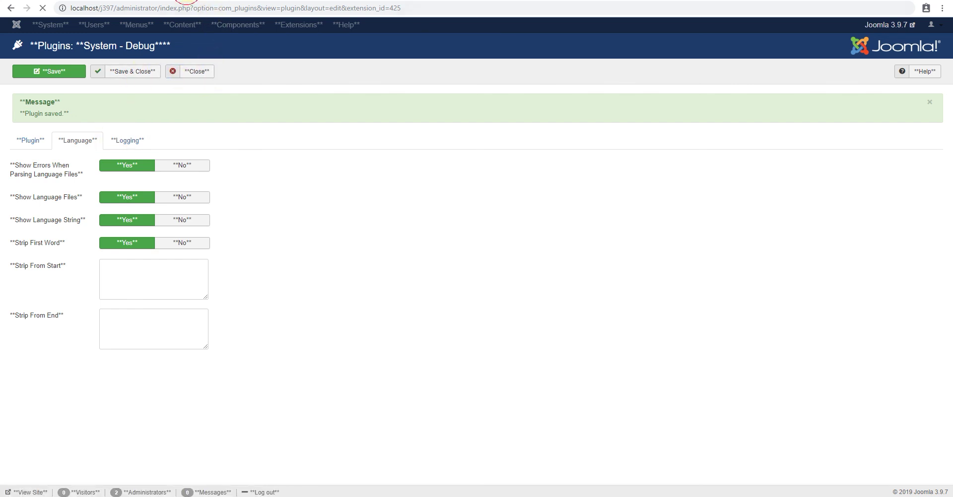
Step: Set Language Display to Constant in the Global Configuration's debug settings and save the configuration
click(286, 306)
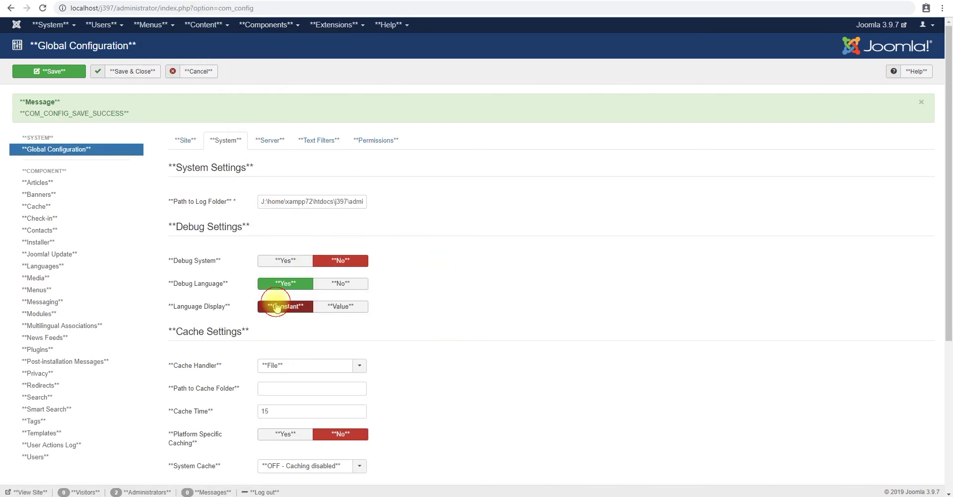
click(47, 73)
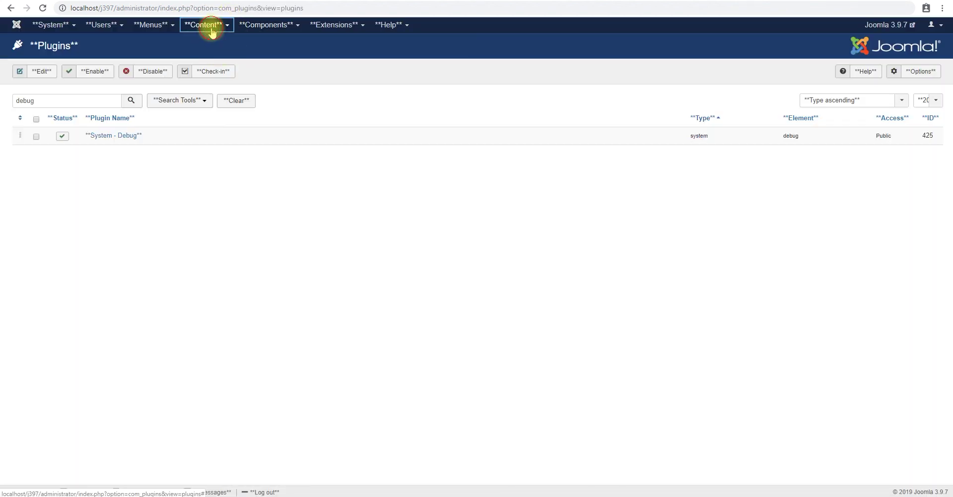
click(328, 25)
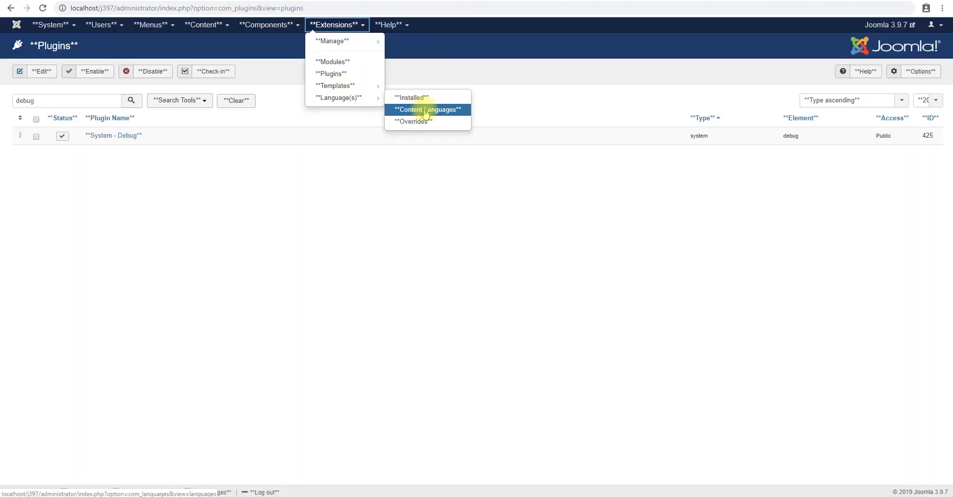
click(430, 107)
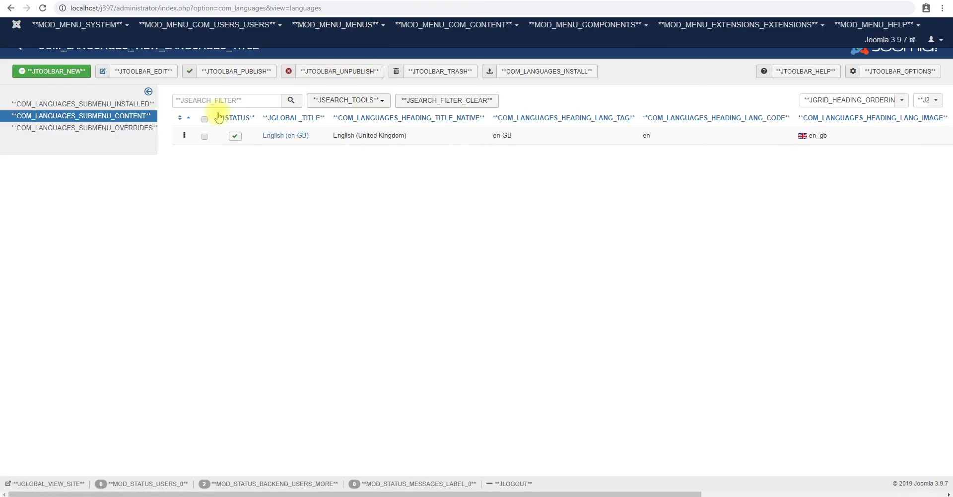
click(62, 70)
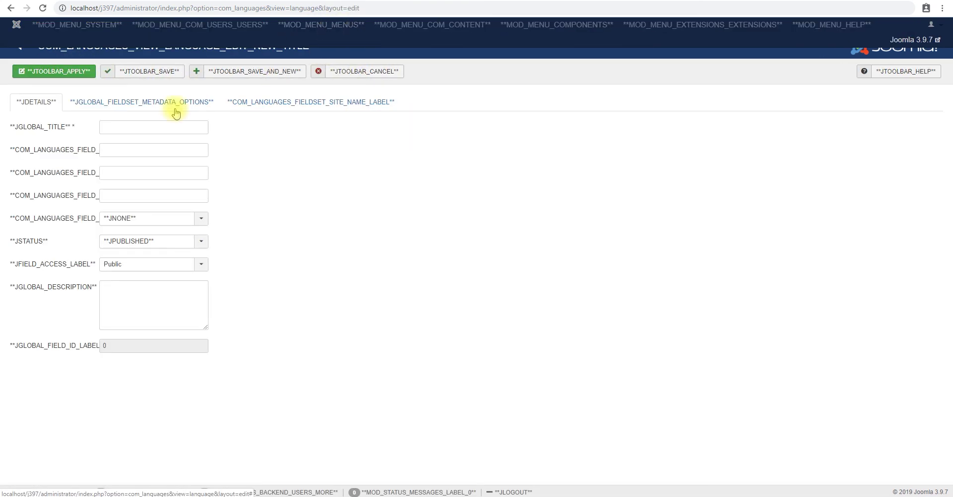
click(364, 71)
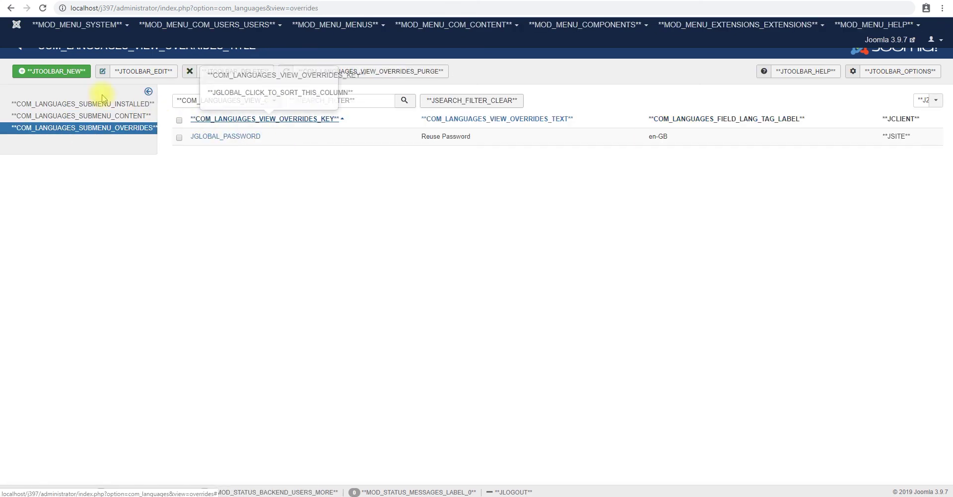
Step: Create a new language override for the constant JLOGIN with the text "Login", and save and close it
click(58, 71)
click(164, 183)
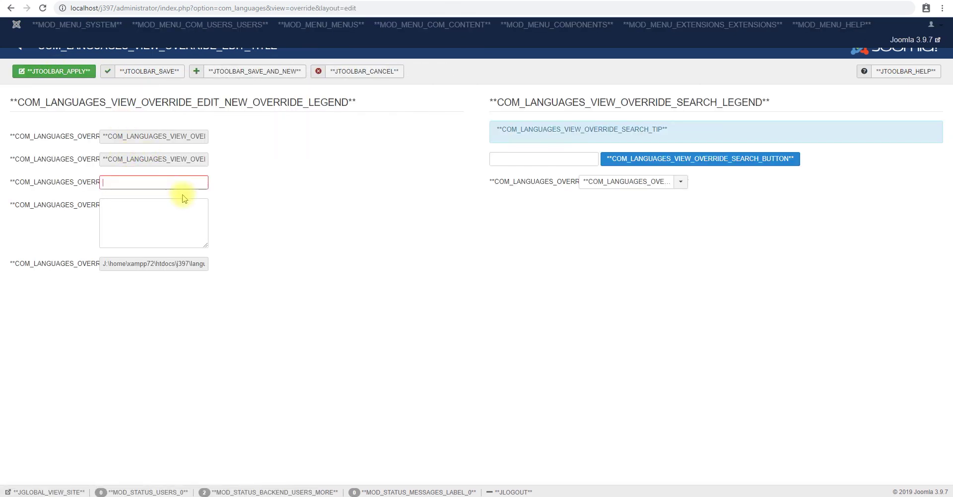
text(**JLOGIN**)
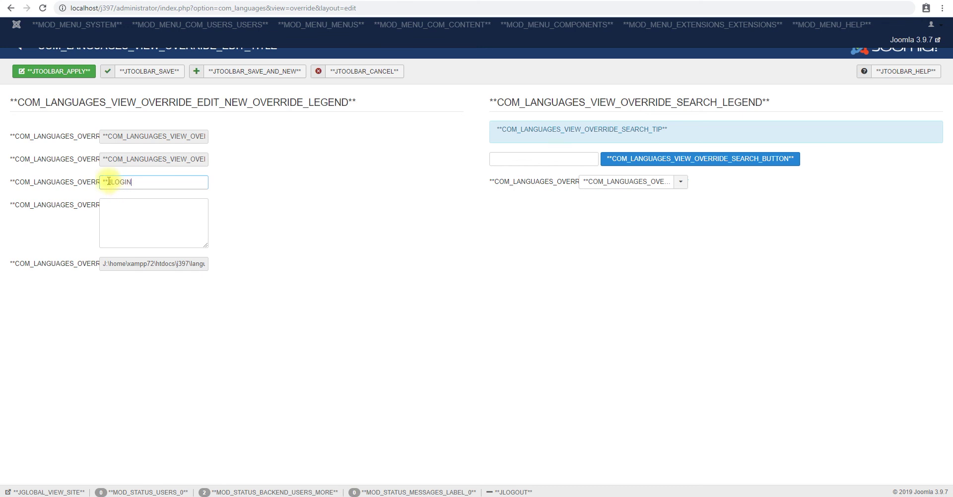
click(132, 218)
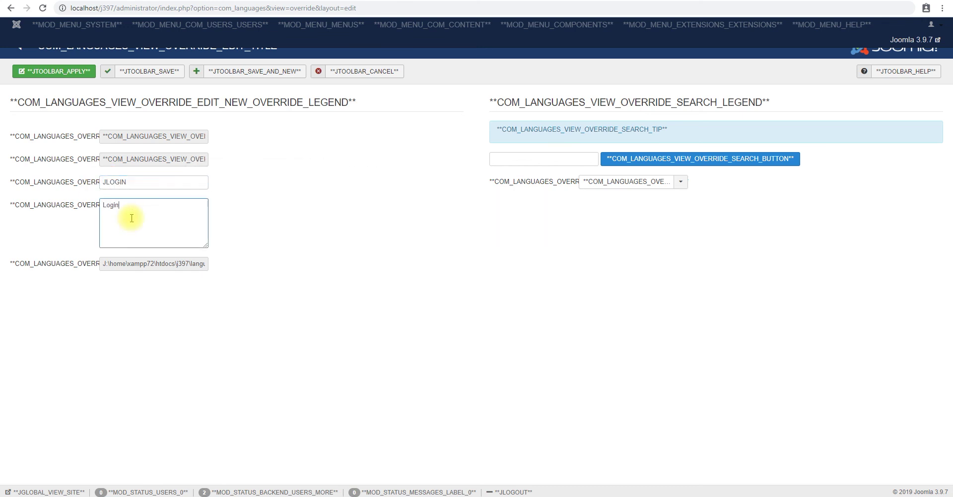
click(169, 75)
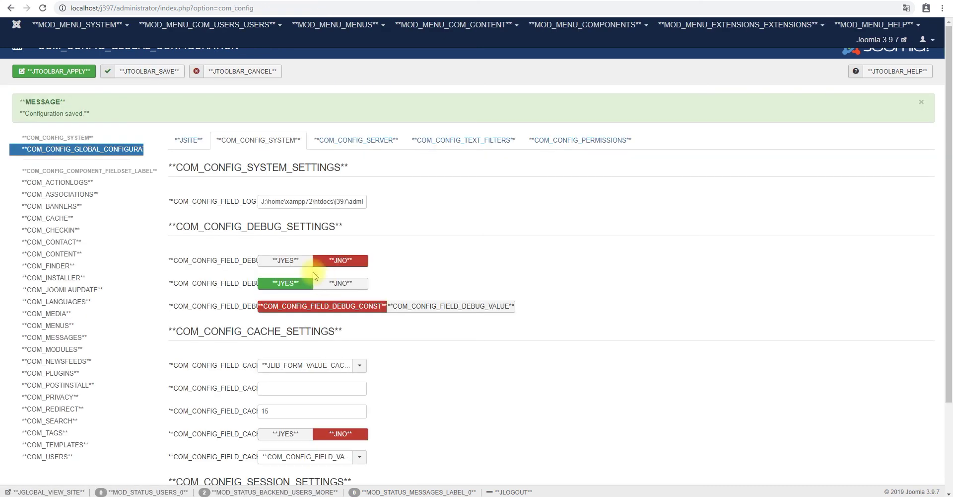
Step: Turn Debug Language off in the Global Configuration's debug settings and save the configuration
click(334, 281)
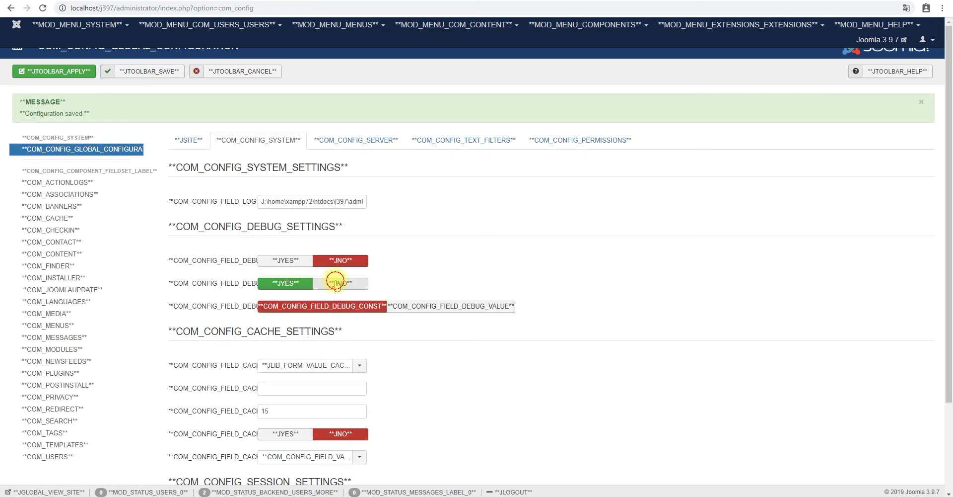
click(75, 71)
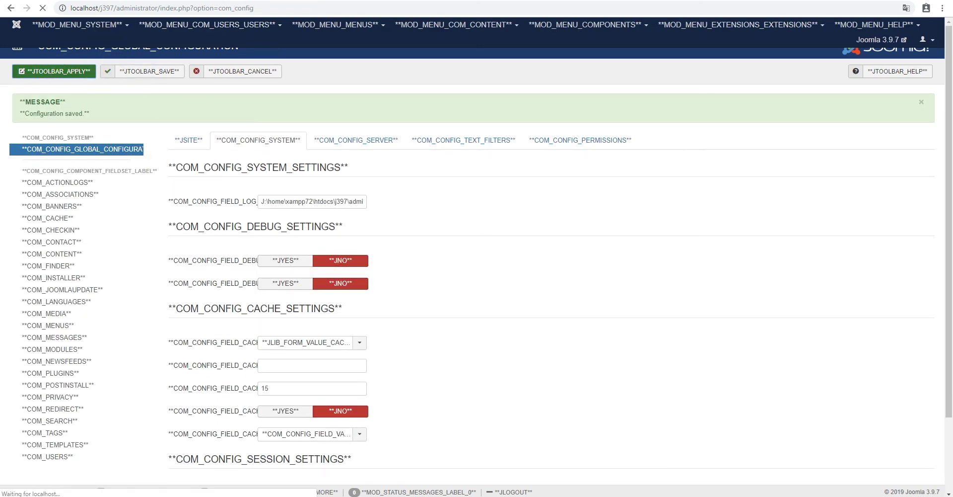